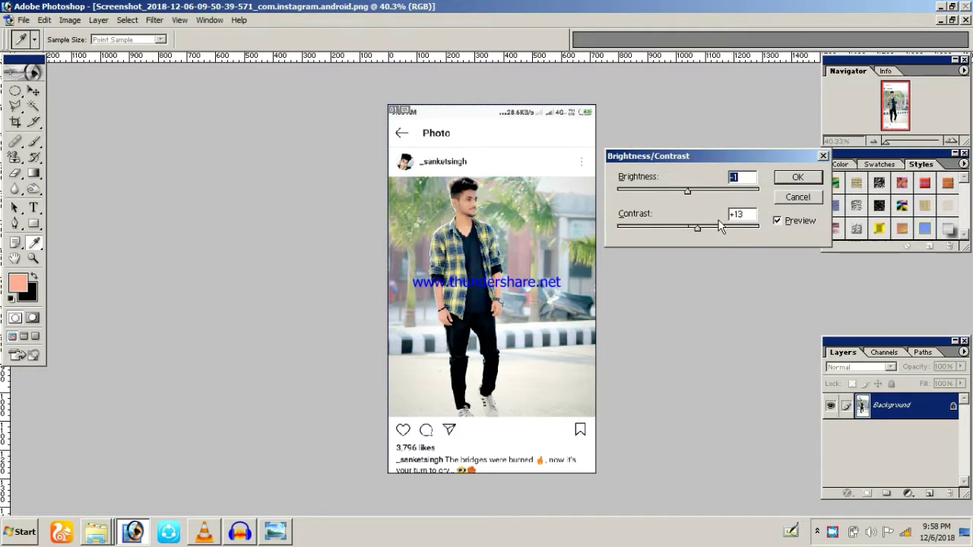
# Step: Raise the contrast to +20 and apply the Magic Pro graininess filter at 22
pyautogui.moveTo(697, 227); pyautogui.dragTo(701, 227)
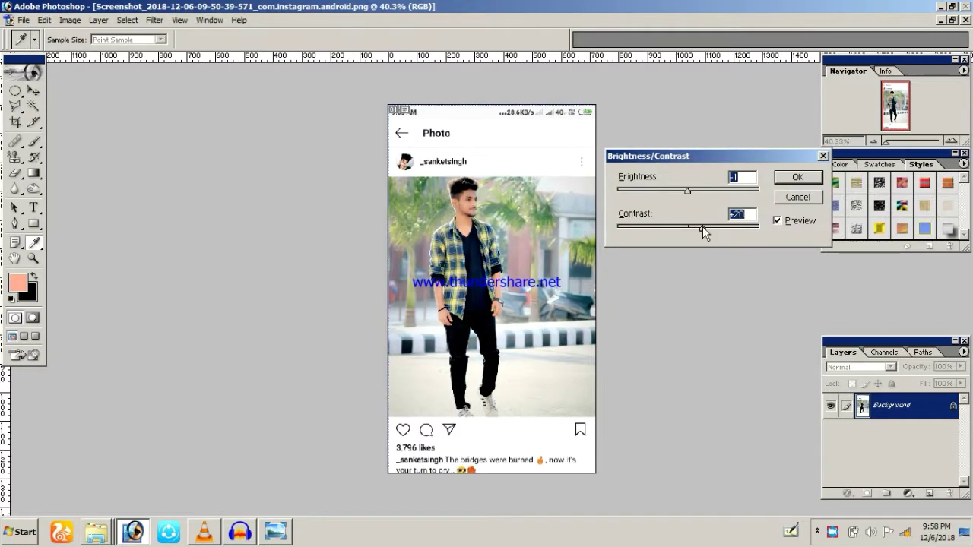
pyautogui.press('Return')
pyautogui.press('z')
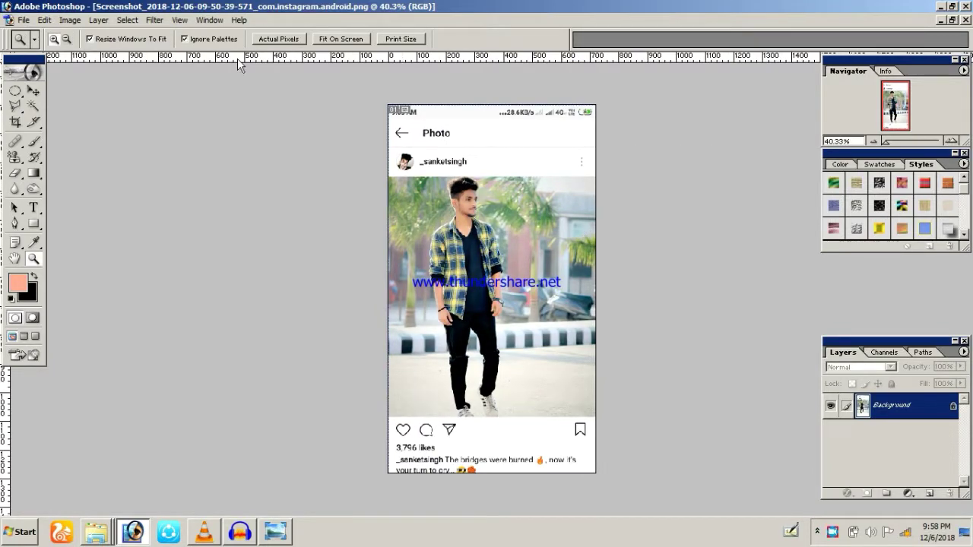
pyautogui.click(155, 20)
pyautogui.click(323, 289)
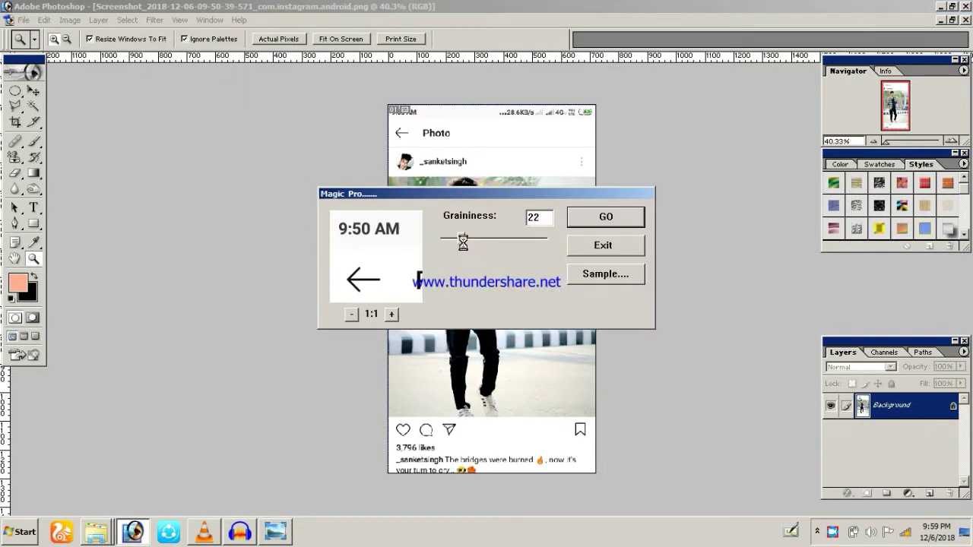
# Step: Zoom in on the man and apply Levels with white input 242
pyautogui.moveTo(392, 179); pyautogui.dragTo(593, 308)
pyautogui.press('b')
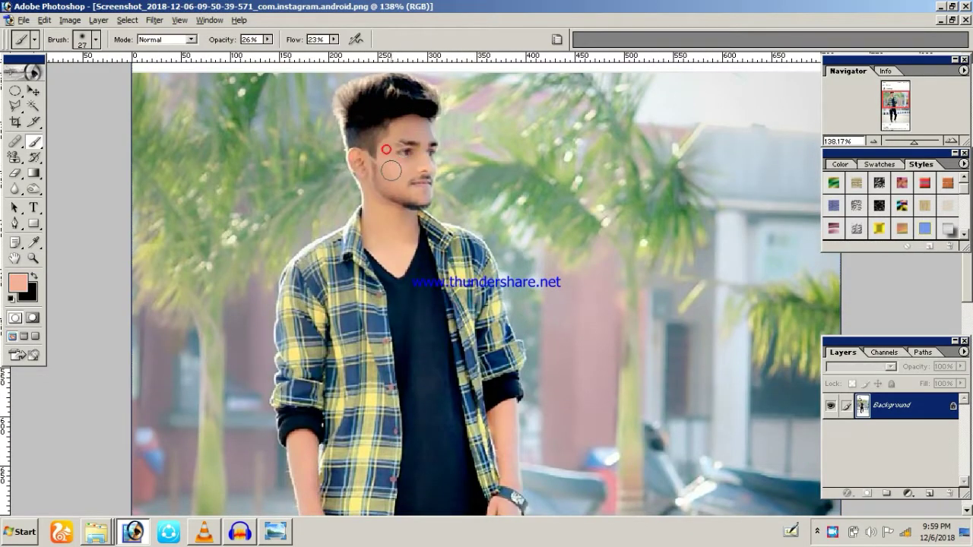
pyautogui.hotkey('ctrl', 'l')
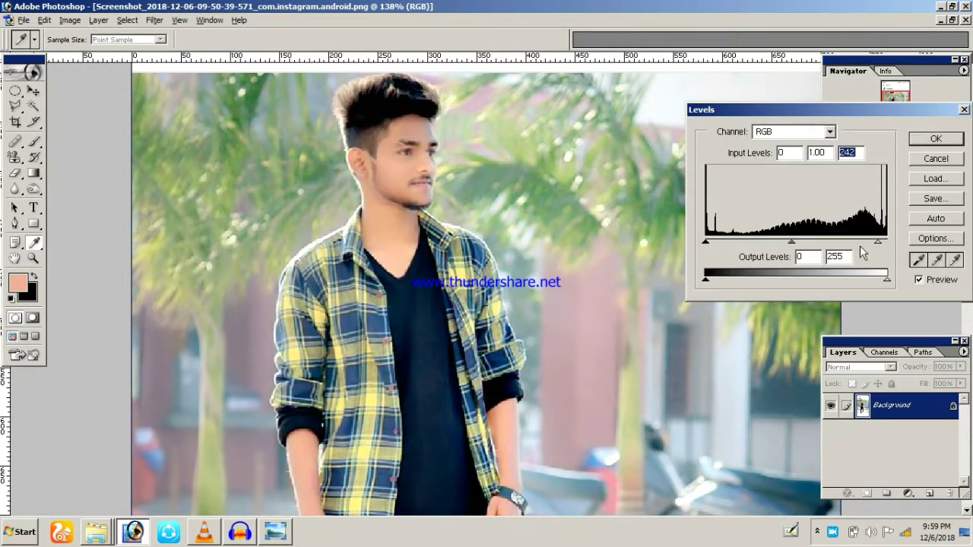
pyautogui.press('Return')
# Step: Fit the whole image on screen, then zoom closely on the man's shoes
pyautogui.rightClick(595, 207)
pyautogui.press('z')
pyautogui.rightClick(559, 204)
pyautogui.click(587, 210)
pyautogui.moveTo(430, 392); pyautogui.dragTo(527, 444)
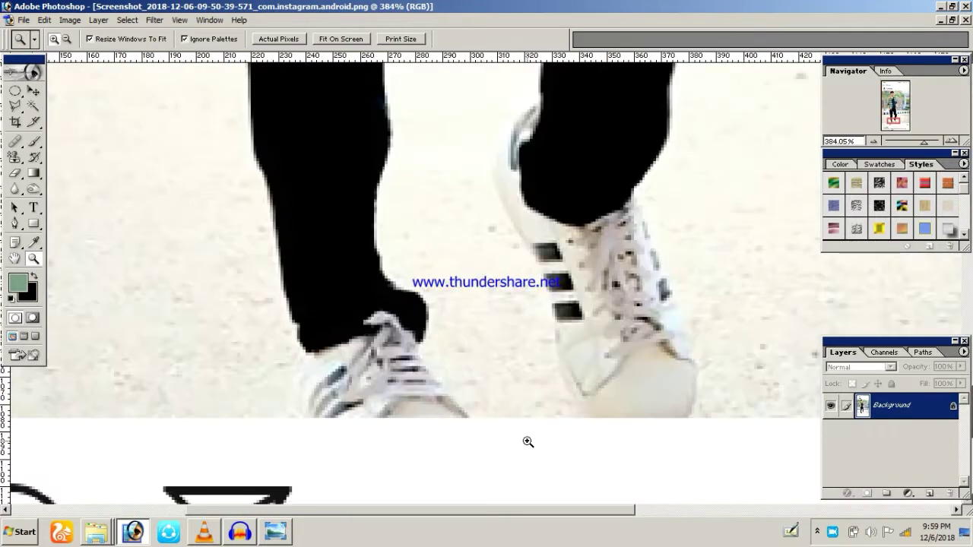
# Step: Start a Polygonal Lasso outline from the shoe up past the hand, wrist and sleeve
pyautogui.press('l')
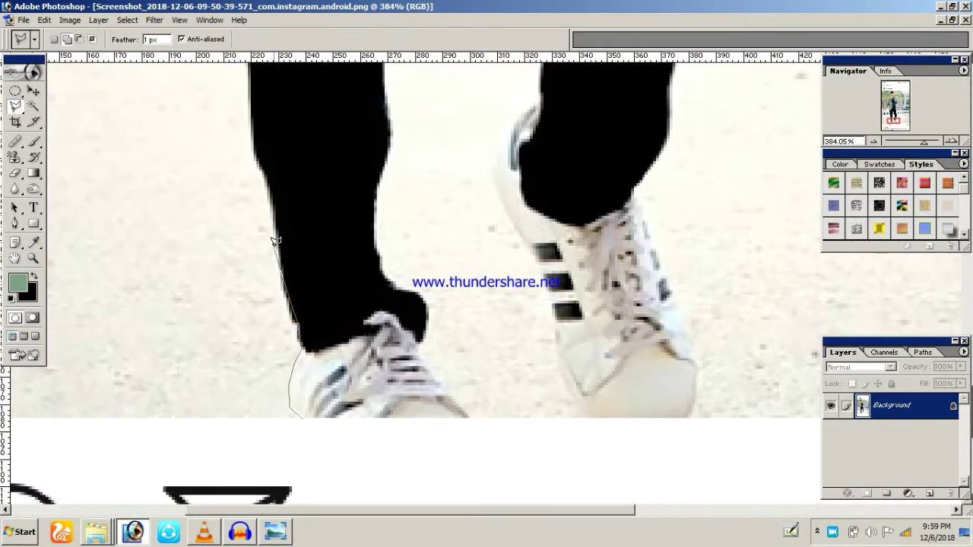
pyautogui.scroll(3, 258, 140)
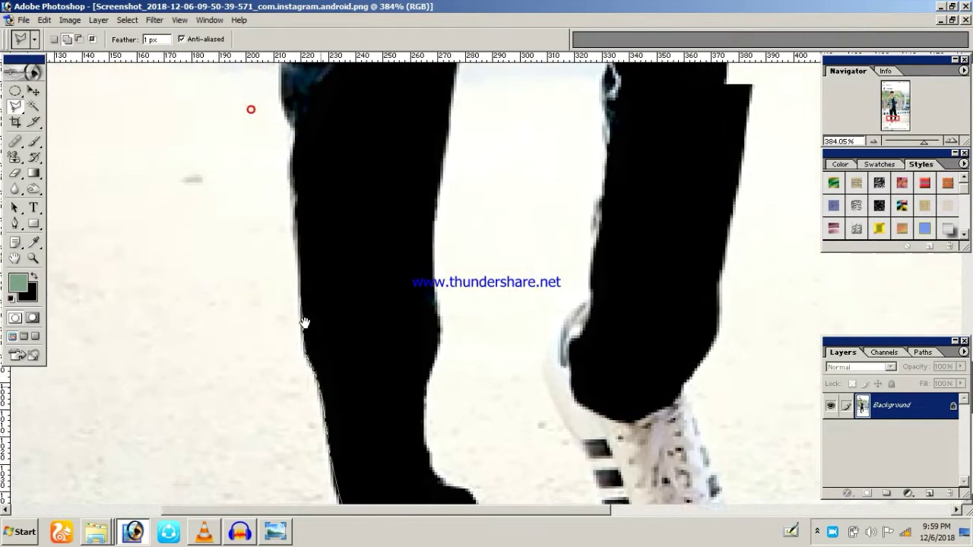
pyautogui.scroll(5, 338, 266)
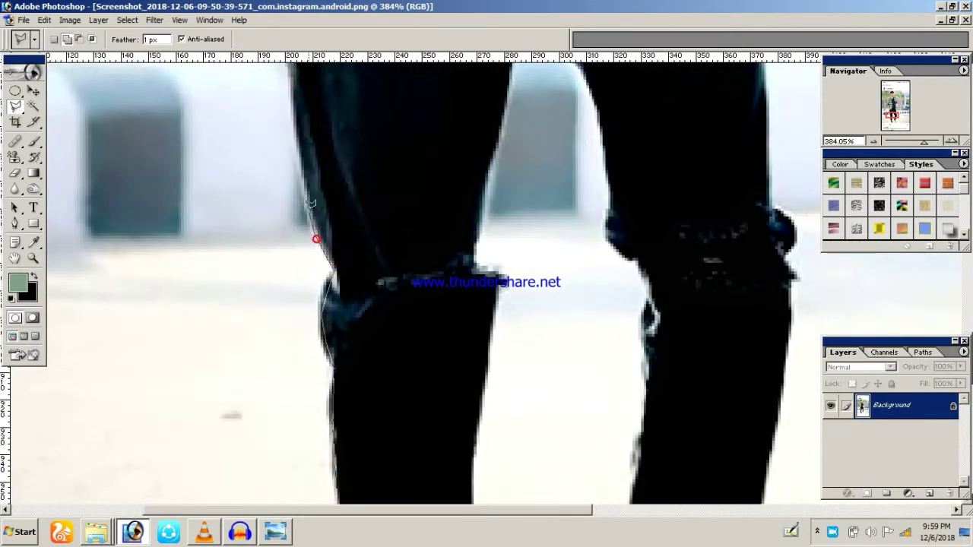
pyautogui.moveTo(291, 81); pyautogui.dragTo(354, 270)
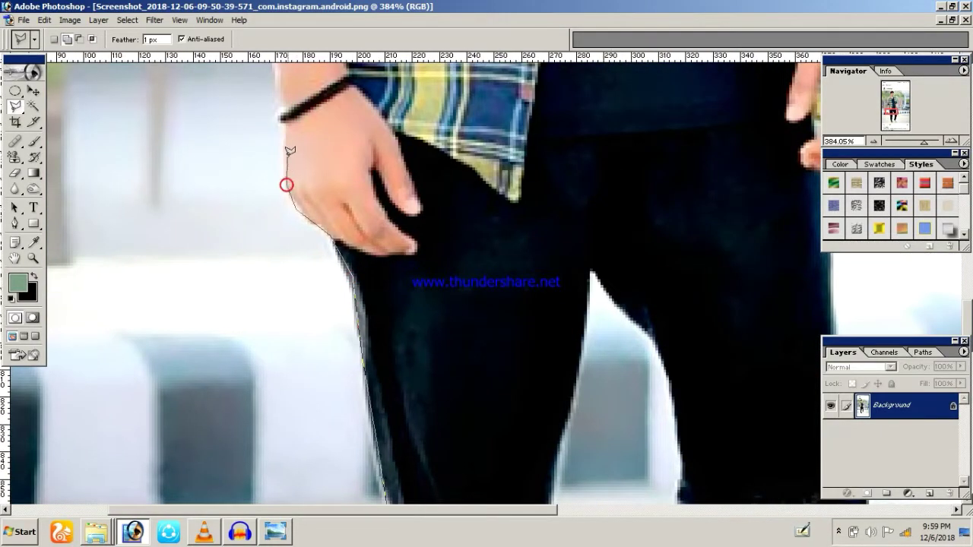
pyautogui.moveTo(283, 116); pyautogui.dragTo(335, 275)
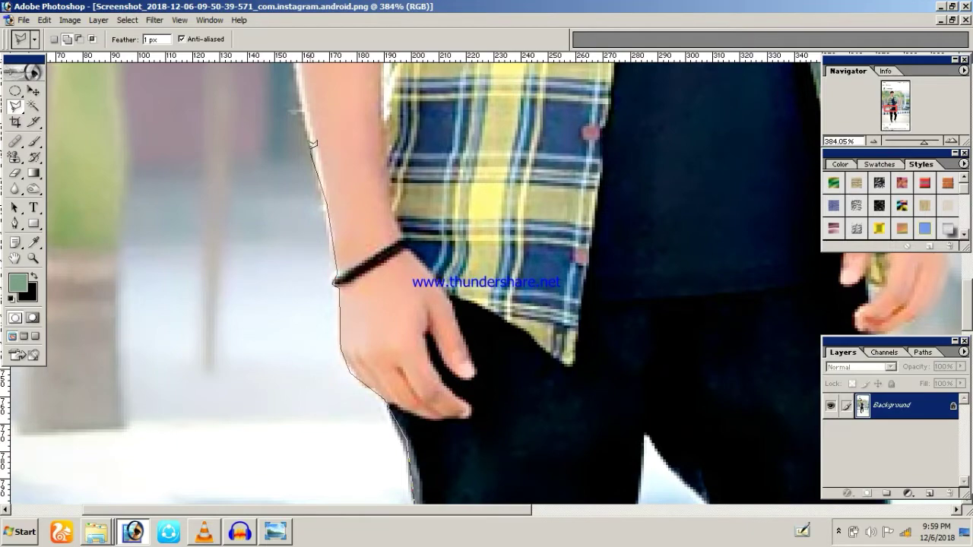
pyautogui.scroll(3, 312, 144)
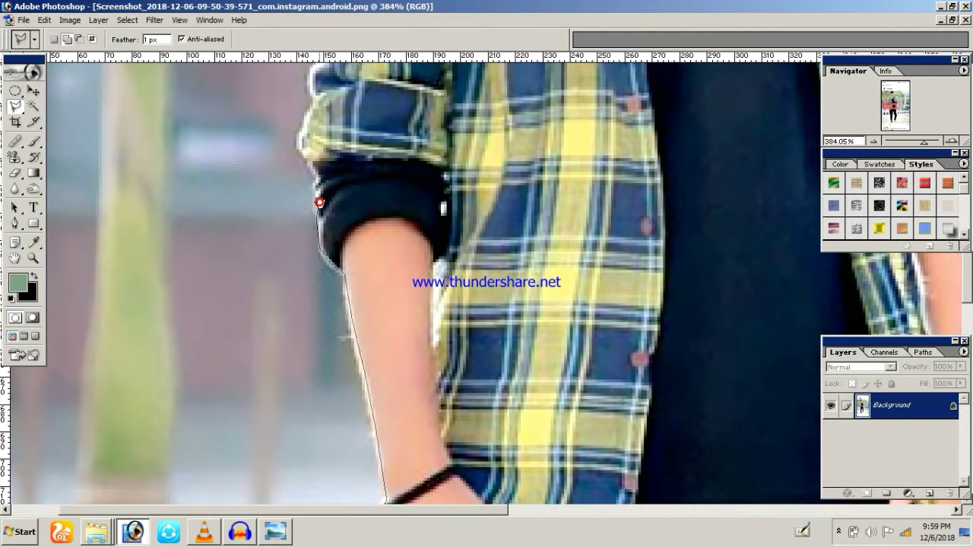
pyautogui.moveTo(320, 200); pyautogui.dragTo(371, 416)
# Step: Continue the outline along the upper sleeve and shoulder up to the neck
pyautogui.moveTo(82, 268); pyautogui.dragTo(101, 360)
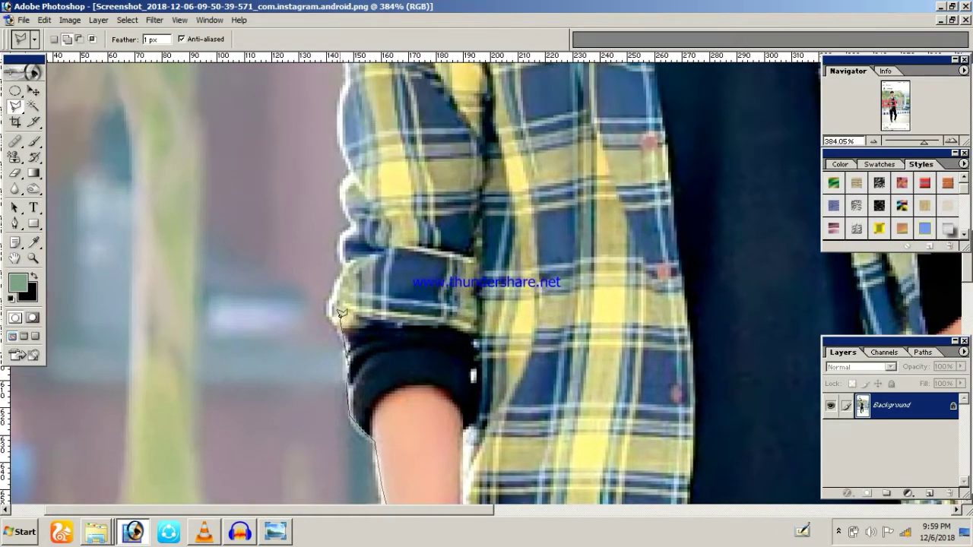
pyautogui.scroll(3, 343, 143)
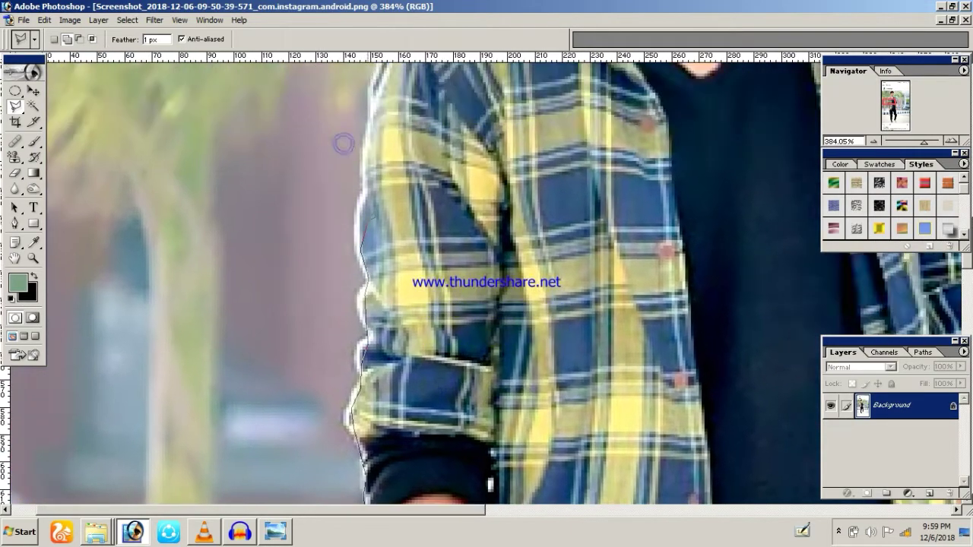
pyautogui.scroll(3, 366, 141)
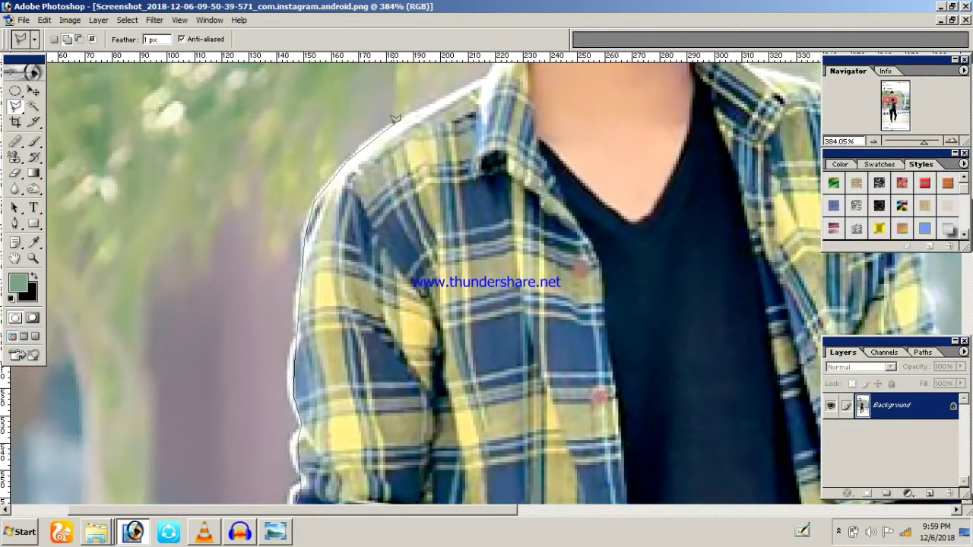
pyautogui.scroll(3, 395, 118)
pyautogui.click(387, 172)
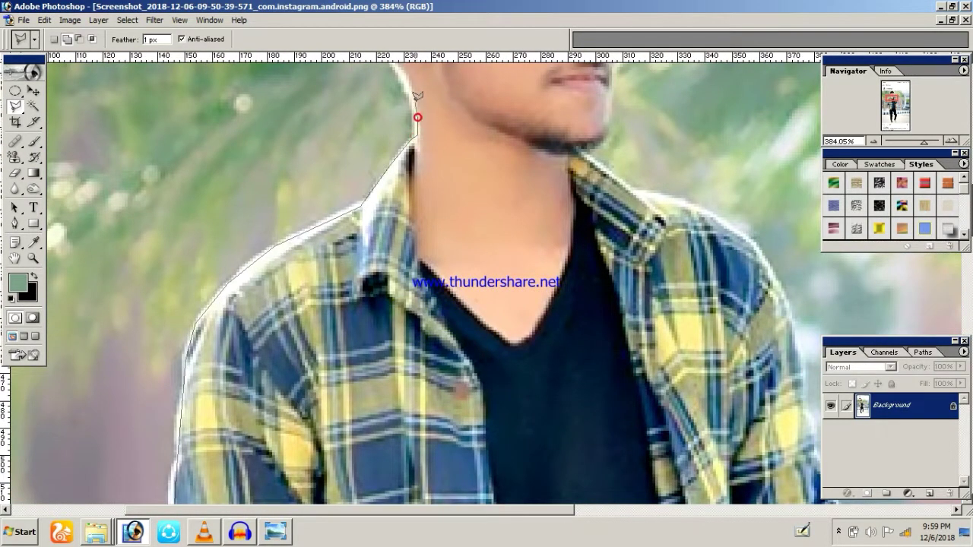
pyautogui.moveTo(418, 101); pyautogui.dragTo(428, 297)
pyautogui.scroll(2, 388, 189)
# Step: Trace the outline down both legs to the shoes and close it into a selection
pyautogui.scroll(2, 394, 261)
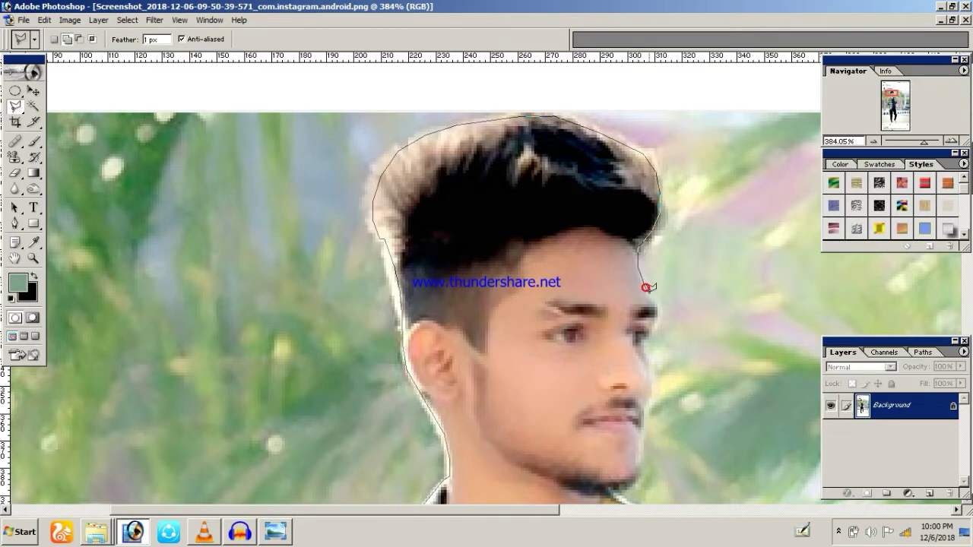
pyautogui.scroll(-3, 644, 431)
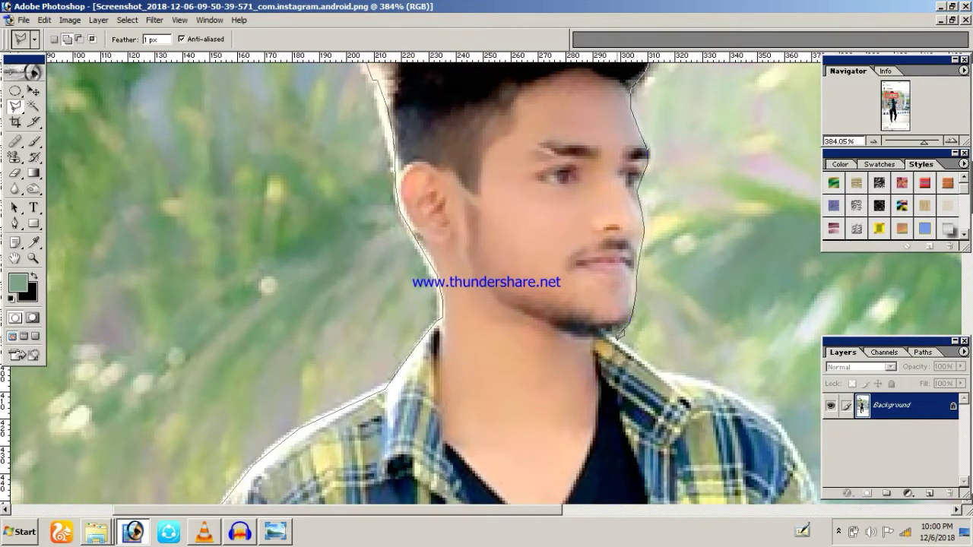
pyautogui.hotkey('ctrl', '-')
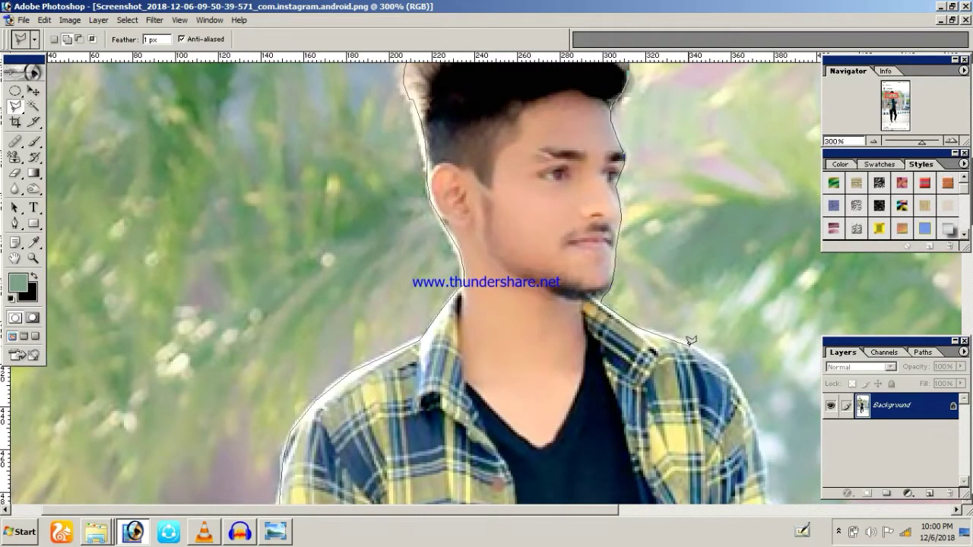
pyautogui.scroll(-5, 770, 463)
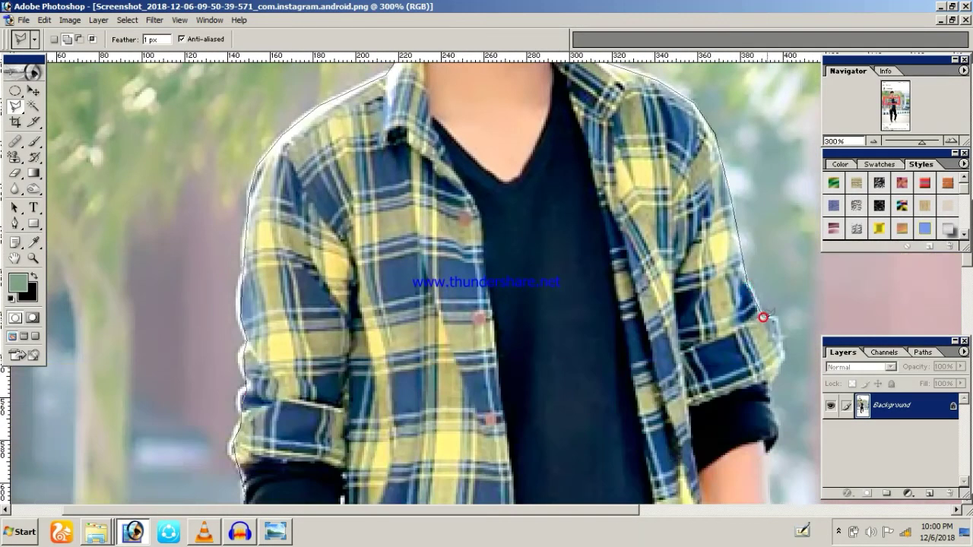
pyautogui.scroll(-4, 770, 411)
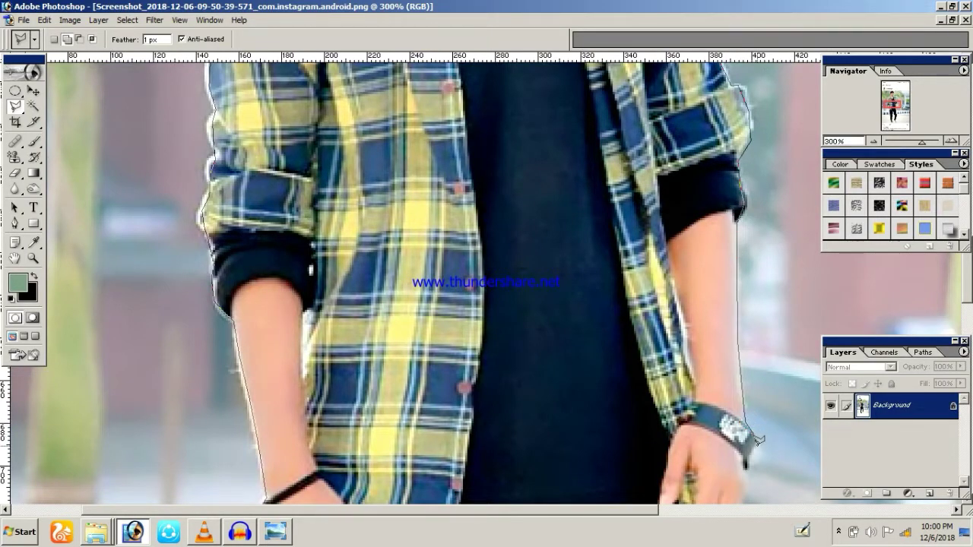
pyautogui.scroll(-5, 758, 440)
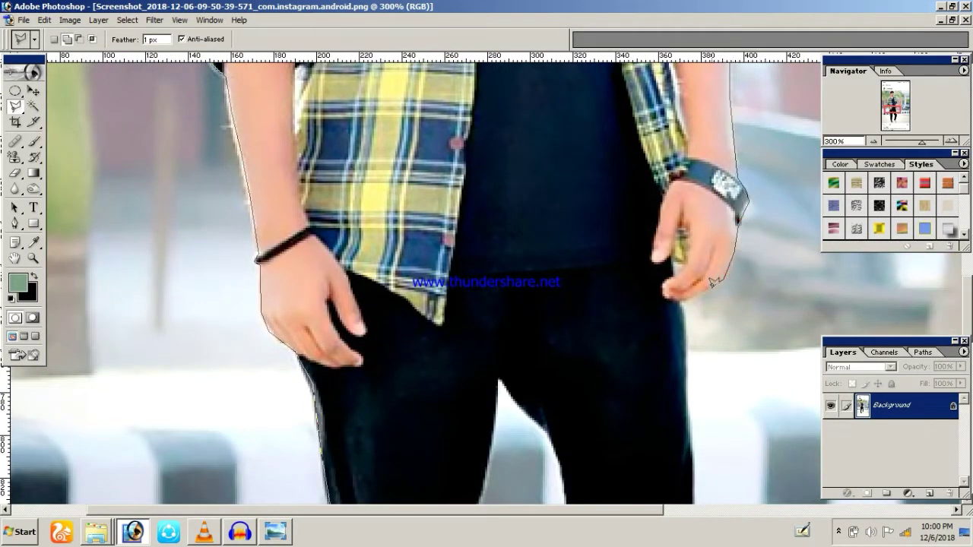
pyautogui.keyDown('alt'); pyautogui.click(632, 298); pyautogui.keyUp('alt')
pyautogui.scroll(-3, 632, 298)
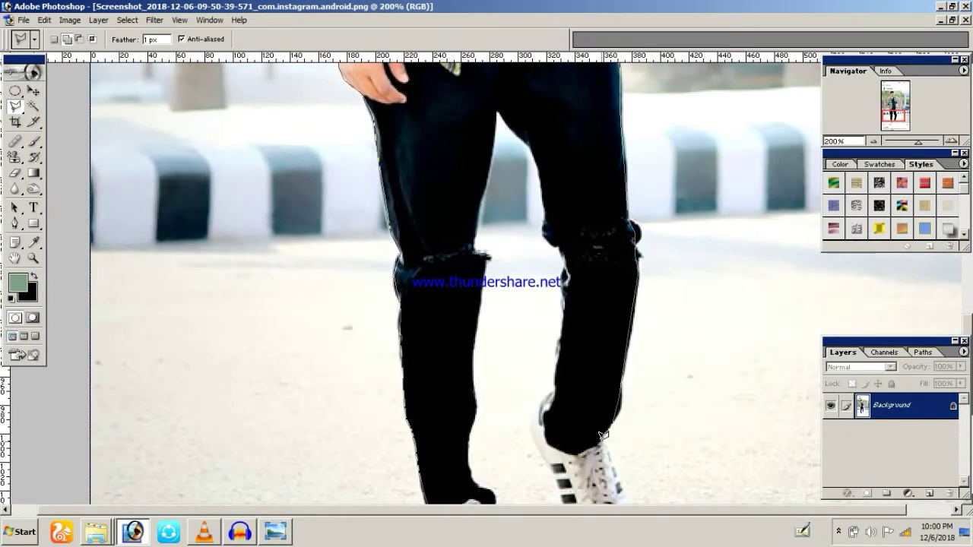
pyautogui.hotkey('ctrl', '-')
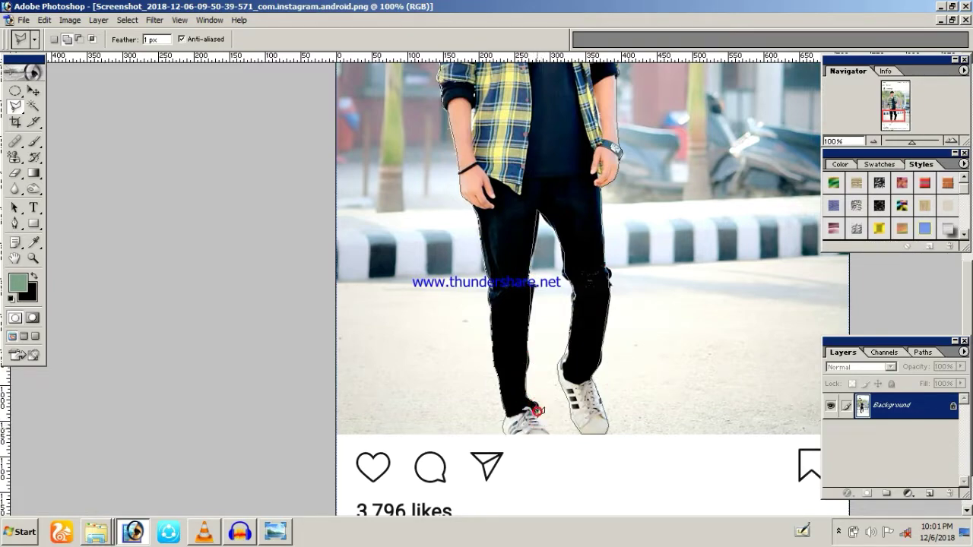
pyautogui.rightClick(550, 147)
pyautogui.click(566, 230)
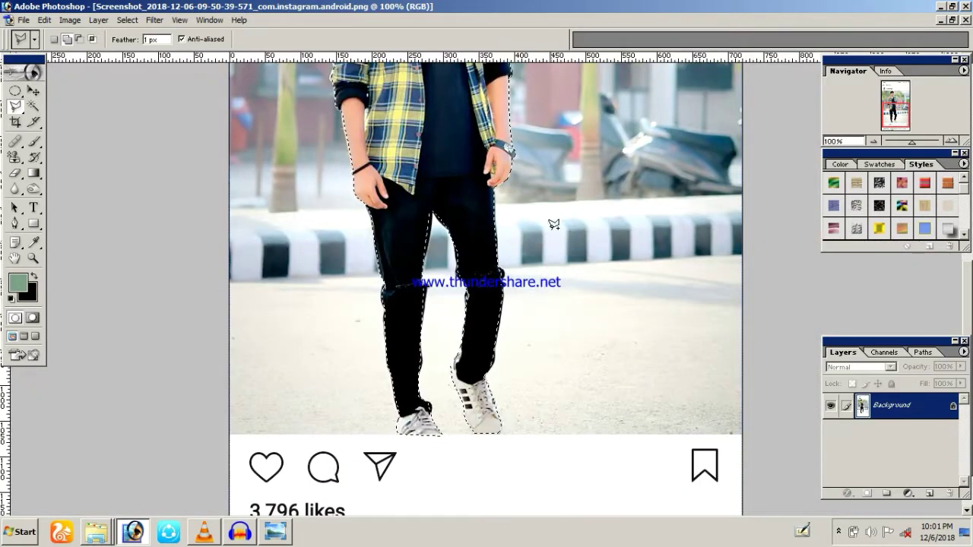
# Step: Copy the man to Layer 1, hide Background, and move him into Cool-Car-Wallpapers
pyautogui.press('z')
pyautogui.hotkey('ctrl', '0')
pyautogui.click(829, 432)
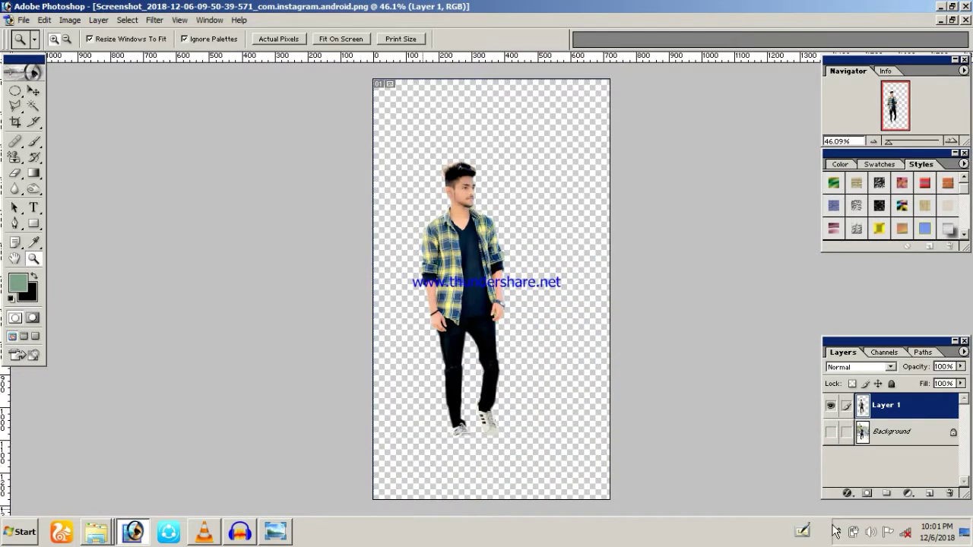
pyautogui.click(835, 530)
pyautogui.rightClick(849, 480)
pyautogui.click(875, 401)
pyautogui.click(614, 148)
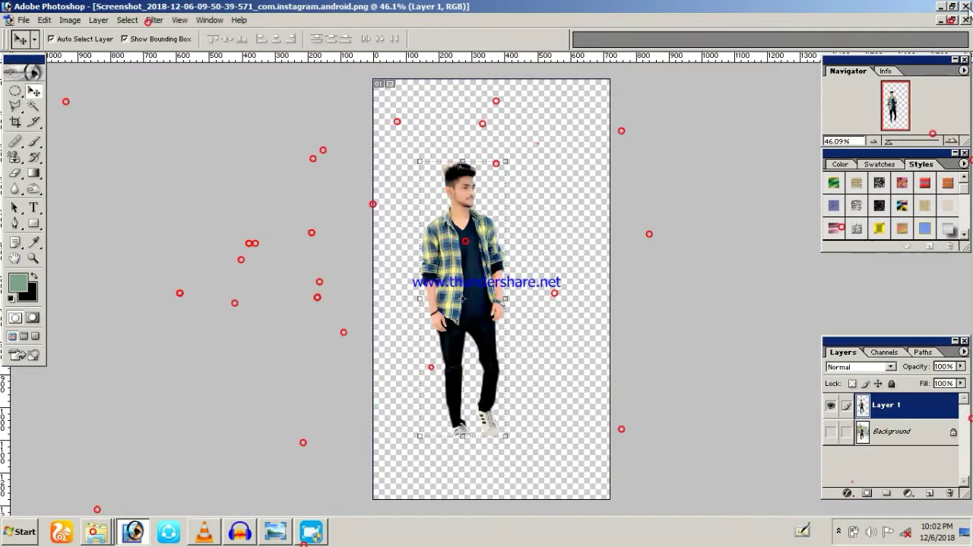
# Step: Scale the man to about 182% and place him left of the car
pyautogui.hotkey('ctrl', 't')
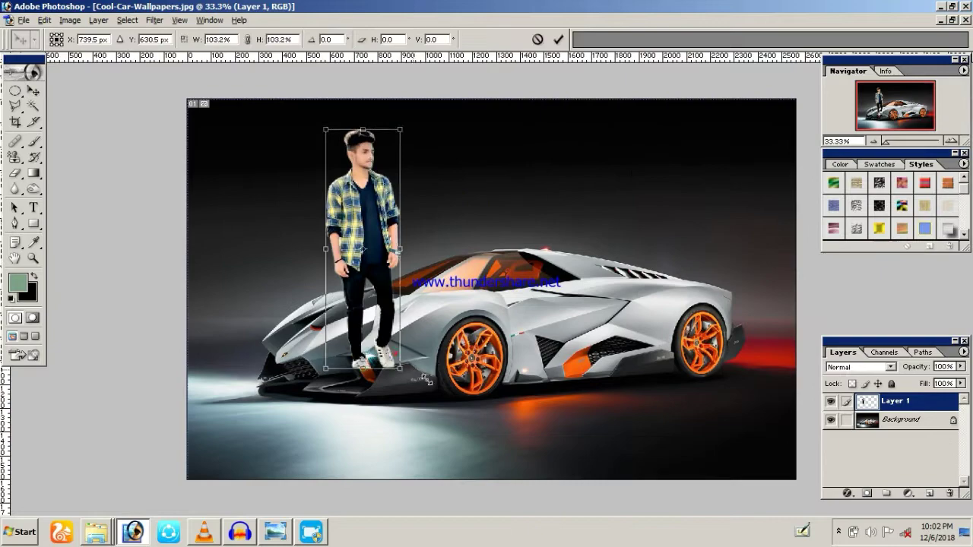
pyautogui.moveTo(407, 365); pyautogui.dragTo(359, 353)
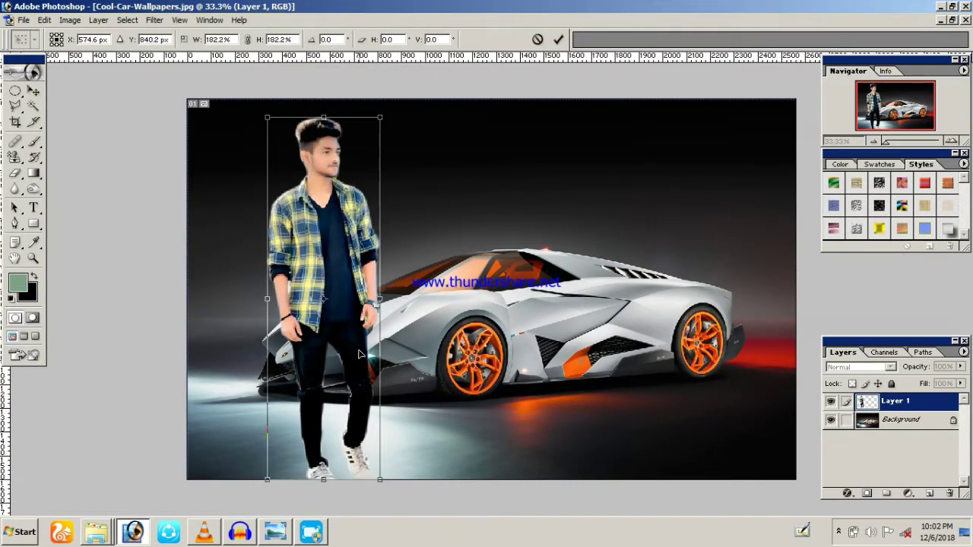
pyautogui.press('Return')
# Step: Choose the Blues range in Hue/Saturation and begin raising its saturation
pyautogui.hotkey('ctrl', 'u')
pyautogui.hotkey('alt', 'Down')
pyautogui.press('Down')
pyautogui.press('Down')
pyautogui.press('Down')
pyautogui.press('Return')
pyautogui.click(310, 203)
pyautogui.moveTo(842, 119); pyautogui.dragTo(852, 121)
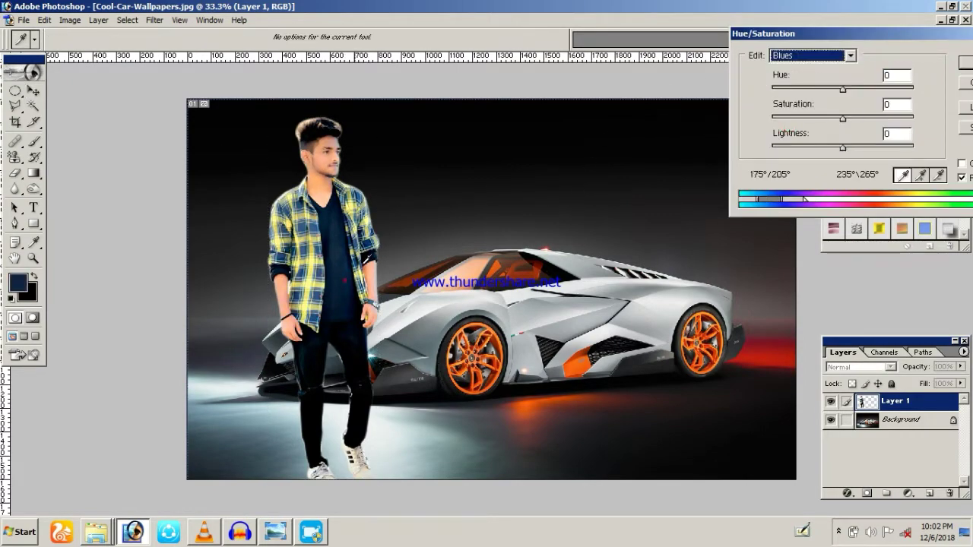
# Step: Set Blues saturation to +16 and apply Levels with white input 245
pyautogui.moveTo(843, 119); pyautogui.dragTo(852, 119)
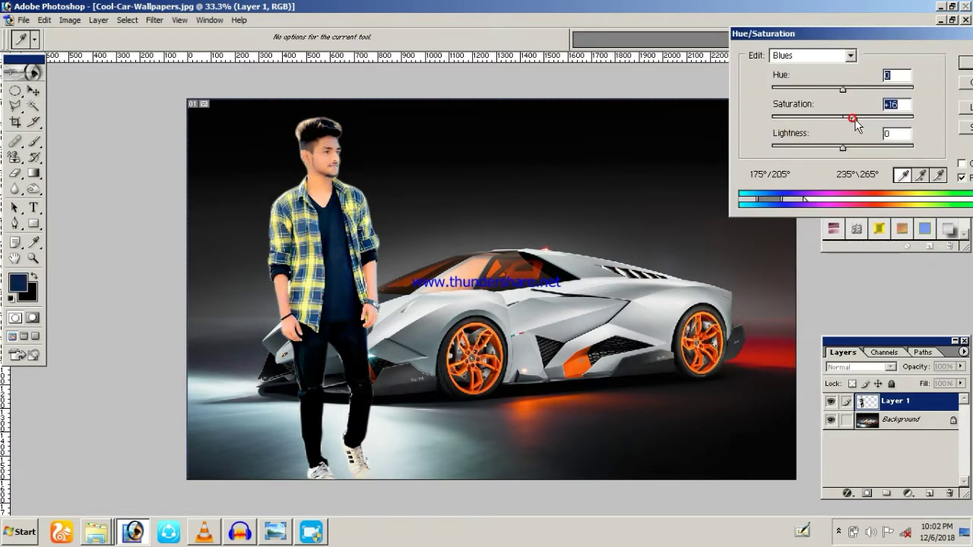
pyautogui.press('Return')
pyautogui.hotkey('ctrl', 'l')
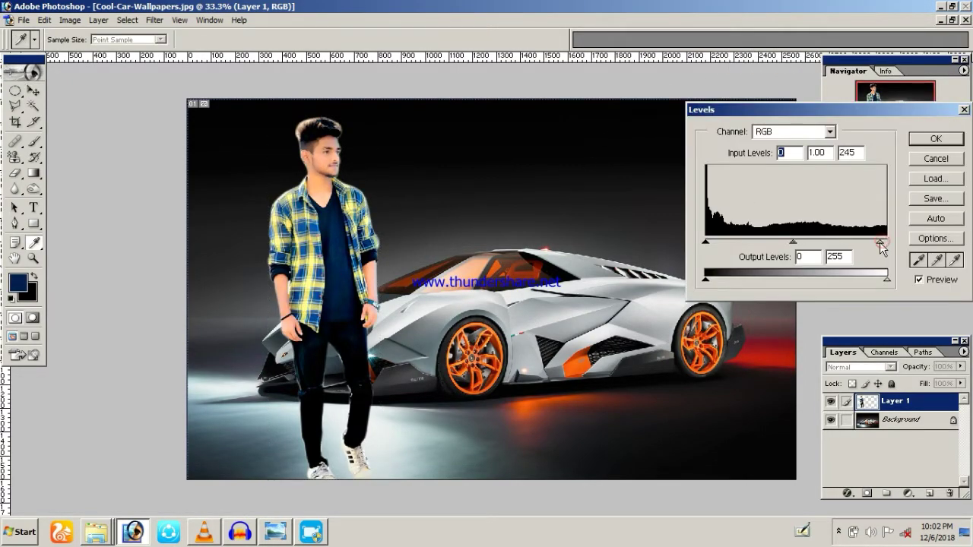
pyautogui.press('Return')
# Step: Lighten the man's face and shirt highlights with the Dodge tool
pyautogui.press('z')
pyautogui.moveTo(209, 107); pyautogui.dragTo(612, 281)
pyautogui.press('o')
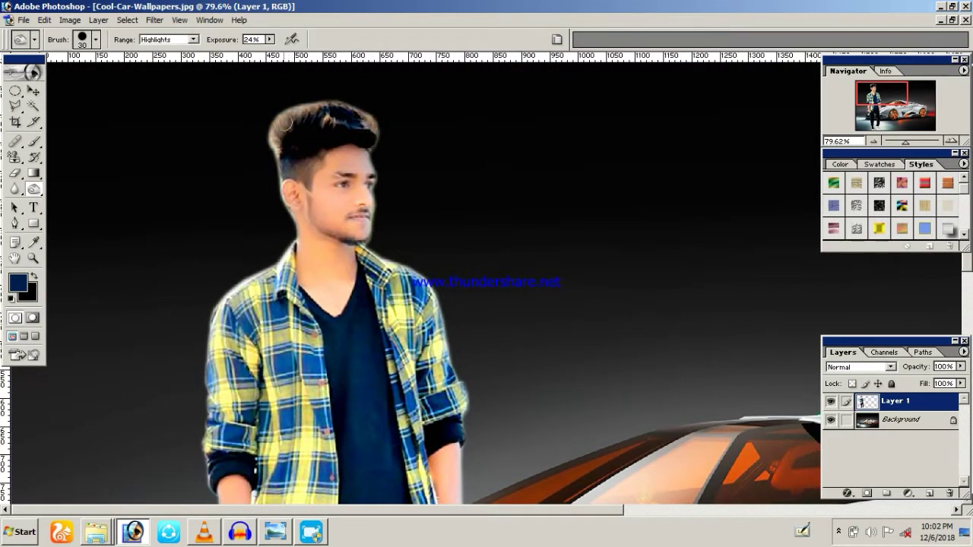
pyautogui.press('z')
pyautogui.hotkey('ctrl', '0')
# Step: Copy a feathered oval around the man's head and chest onto Layer 2
pyautogui.press('m')
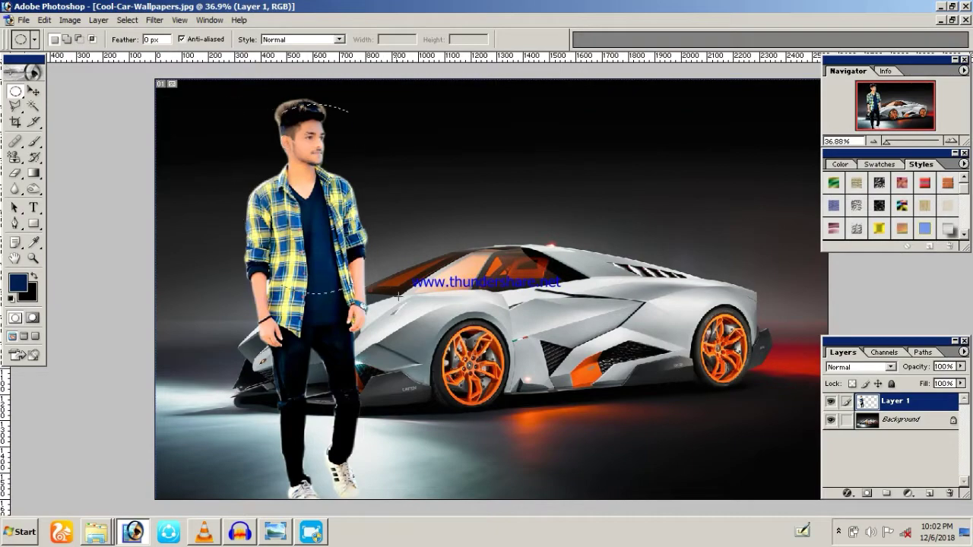
pyautogui.hotkey('ctrl', 'alt', 'd')
pyautogui.press('Return')
pyautogui.rightClick(372, 226)
pyautogui.click(410, 317)
# Step: Move the Layer 2 copy behind the man, out to the left edge
pyautogui.press('v')
pyautogui.moveTo(335, 247)
pyautogui.mouseDown()
pyautogui.moveTo(413, 247)
pyautogui.moveTo(247, 238)
pyautogui.mouseUp()
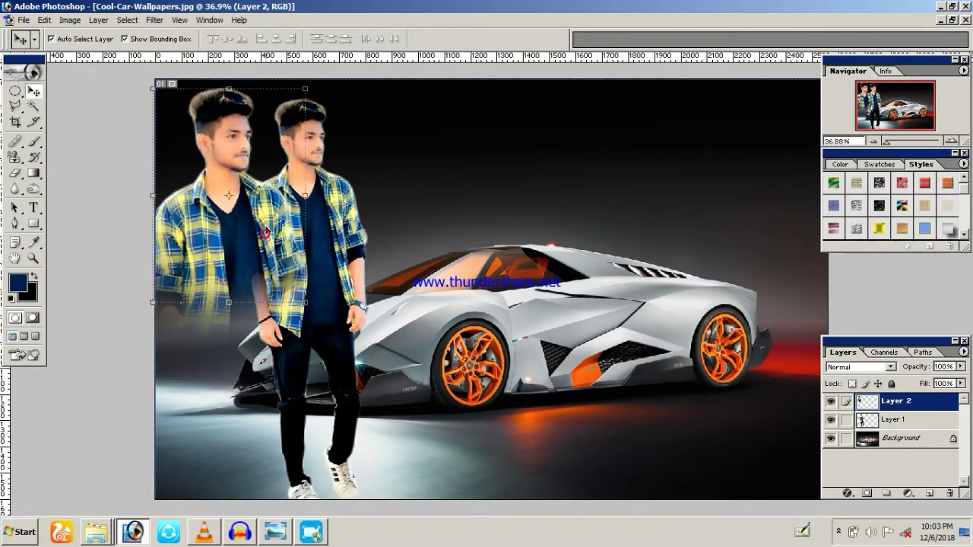
pyautogui.hotkey('ctrl', '[')
pyautogui.moveTo(269, 227); pyautogui.dragTo(249, 228)
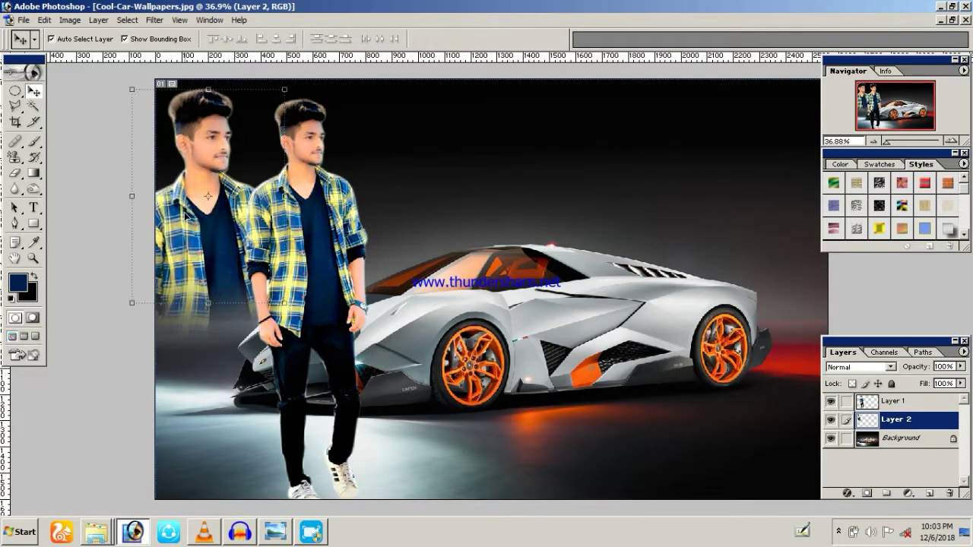
# Step: Shift the hue of the copy's sampled shirt colour to -6
pyautogui.hotkey('ctrl', 'u')
pyautogui.click(850, 55)
pyautogui.click(791, 124)
pyautogui.click(190, 222)
pyautogui.moveTo(842, 88); pyautogui.dragTo(839, 90)
pyautogui.press('Return')
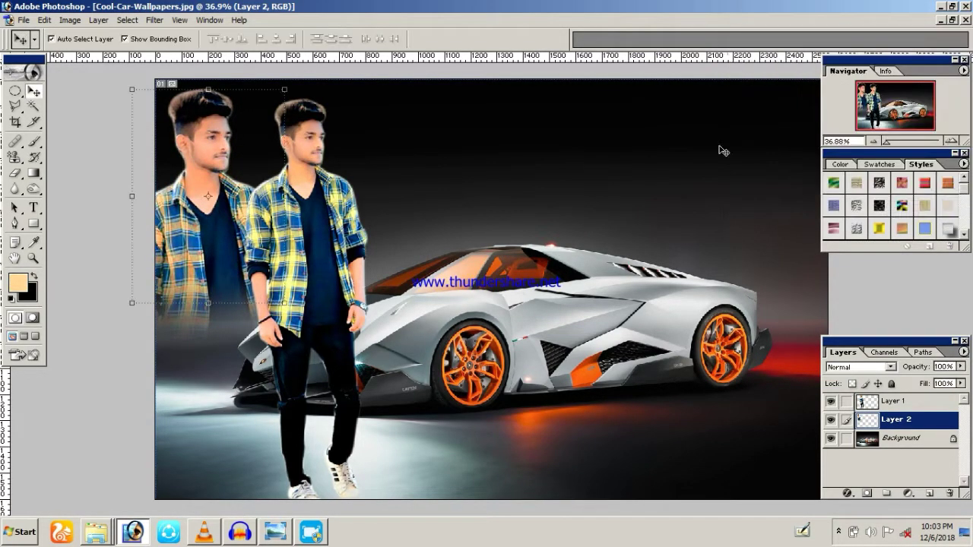
# Step: Brighten the copy with Levels and Curves, then desaturate it to grey
pyautogui.hotkey('ctrl', 'l')
pyautogui.moveTo(887, 243); pyautogui.dragTo(865, 243)
pyautogui.press('Return')
pyautogui.hotkey('ctrl', 'm')
pyautogui.moveTo(731, 172); pyautogui.dragTo(738, 163)
pyautogui.press('Return')
pyautogui.hotkey('ctrl', 'shift', 'u')
# Step: Give the grey copy an Outer Glow of size 70 and 50% opacity
pyautogui.press('z')
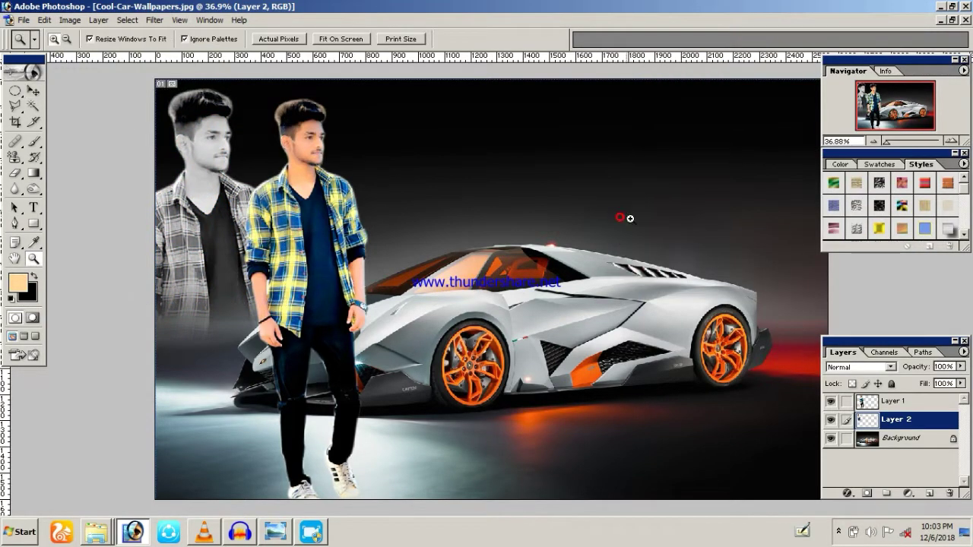
pyautogui.click(846, 496)
pyautogui.click(867, 411)
pyautogui.moveTo(684, 369); pyautogui.dragTo(705, 373)
pyautogui.press('Return')
pyautogui.press('5')
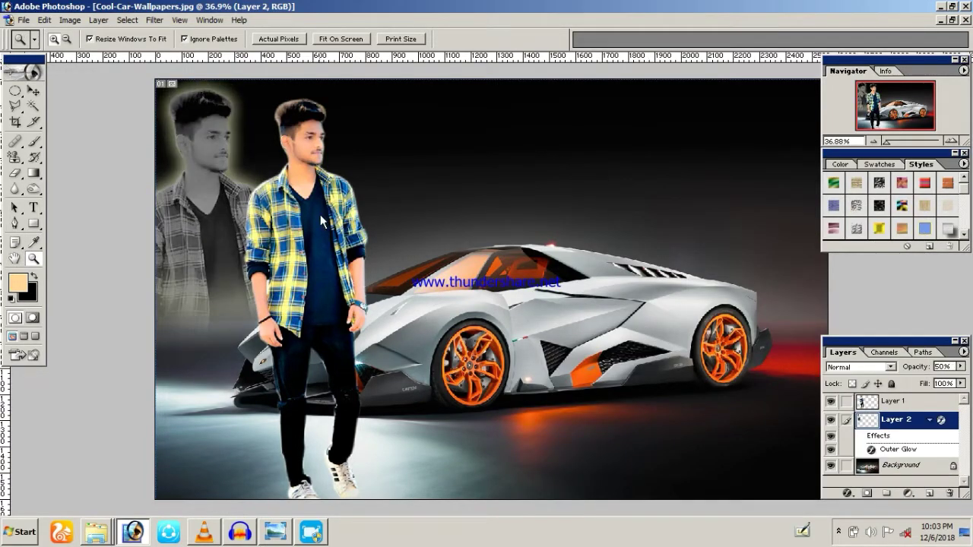
pyautogui.hotkey('ctrl', '0')
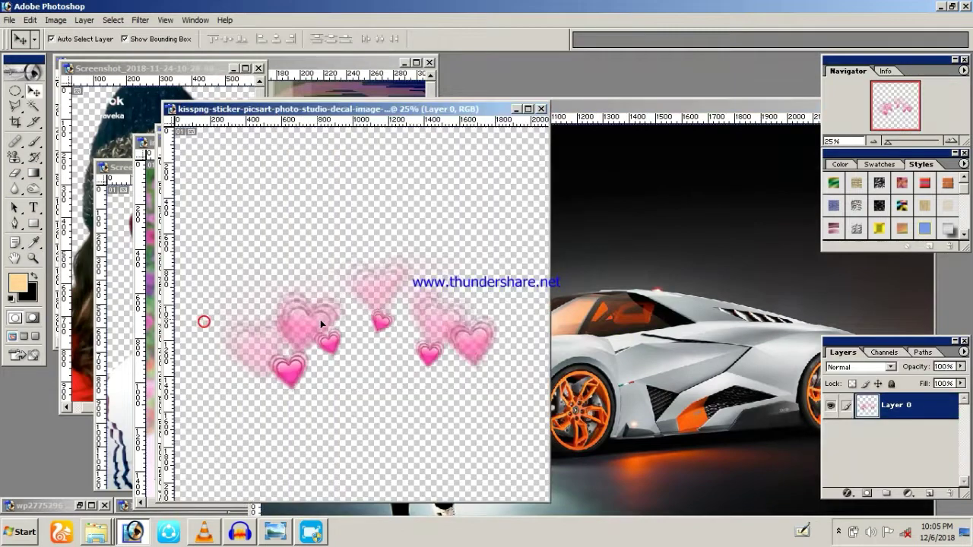
# Step: Bring the pink hearts image into the car wallpaper near the top
pyautogui.moveTo(320, 319); pyautogui.dragTo(656, 320)
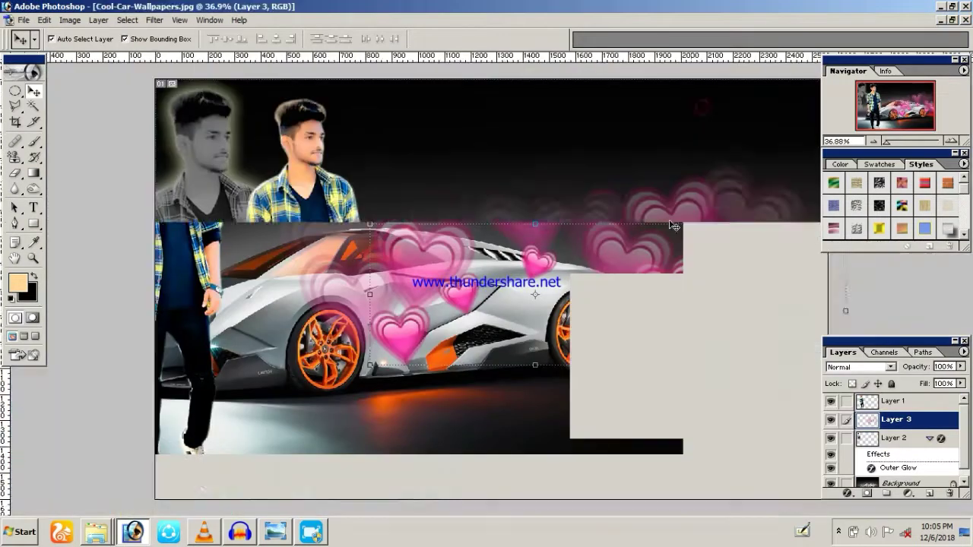
pyautogui.moveTo(684, 200); pyautogui.dragTo(758, 266)
pyautogui.hotkey('ctrl', 'j')
pyautogui.hotkey('ctrl', 'z')
pyautogui.rightClick(692, 221)
pyautogui.click(736, 225)
# Step: Shrink the hearts to about 80.7% and position them above the car
pyautogui.hotkey('ctrl', 'a')
pyautogui.hotkey('ctrl', 't')
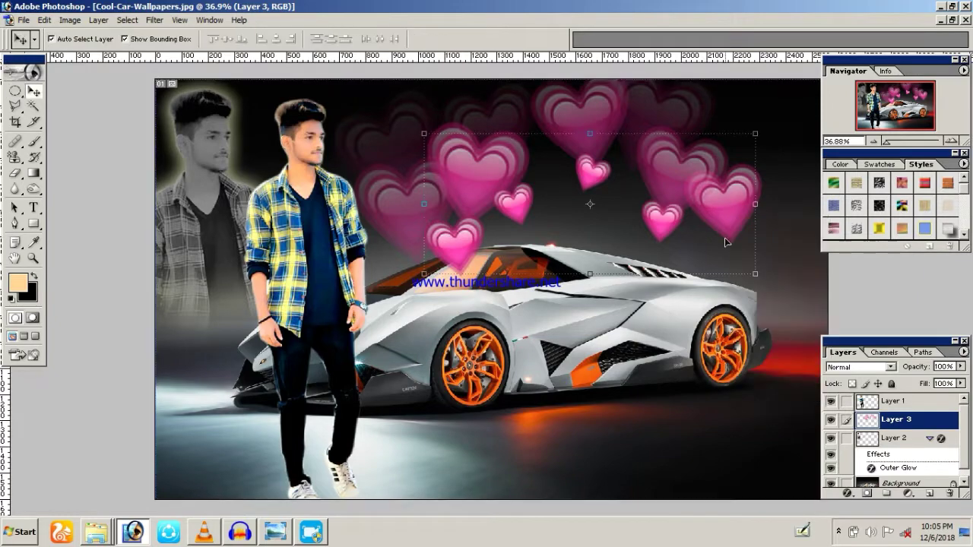
pyautogui.moveTo(759, 279); pyautogui.dragTo(701, 244)
pyautogui.moveTo(645, 190); pyautogui.dragTo(609, 186)
pyautogui.press('Return')
pyautogui.press('z')
pyautogui.keyDown('alt'); pyautogui.click(519, 255); pyautogui.keyUp('alt')
# Step: Select an oval around the original man's head and shoulders on Layer 1
pyautogui.press('v')
pyautogui.click(333, 260)
pyautogui.press('m')
pyautogui.rightClick(387, 169)
pyautogui.moveTo(251, 90)
pyautogui.mouseDown()
pyautogui.moveTo(435, 292)
pyautogui.moveTo(760, 322)
pyautogui.mouseUp()
pyautogui.press('Escape')
# Step: Copy the oval area to Layer 4 and start transforming it
pyautogui.rightClick(384, 182)
pyautogui.click(426, 322)
pyautogui.press('v')
pyautogui.hotkey('ctrl', 't')
pyautogui.rightClick(738, 315)
# Step: Flip the Layer 4 copy, enlarge it to about 157%, and place it over the car's right side
pyautogui.click(780, 447)
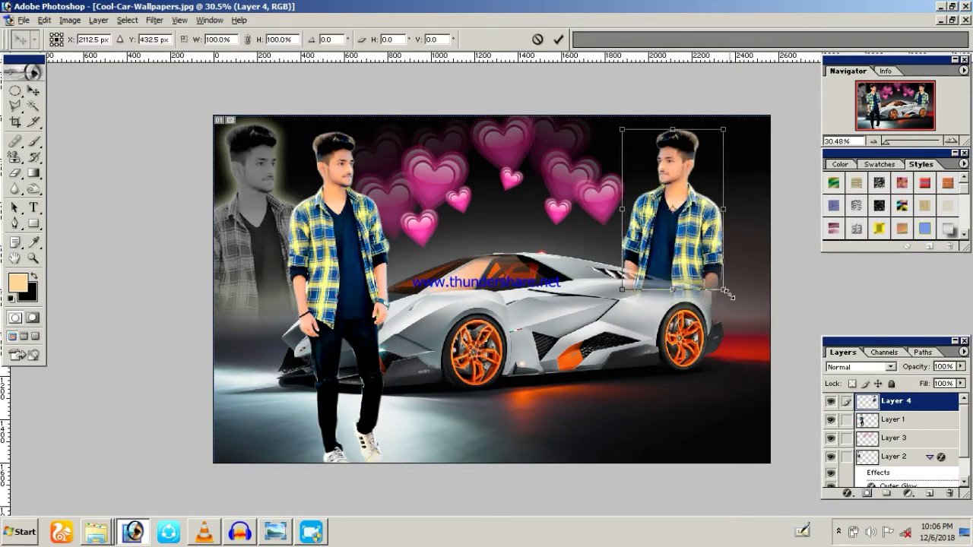
pyautogui.moveTo(723, 289); pyautogui.dragTo(780, 381)
pyautogui.moveTo(705, 304); pyautogui.dragTo(715, 351)
pyautogui.moveTo(629, 179); pyautogui.dragTo(622, 156)
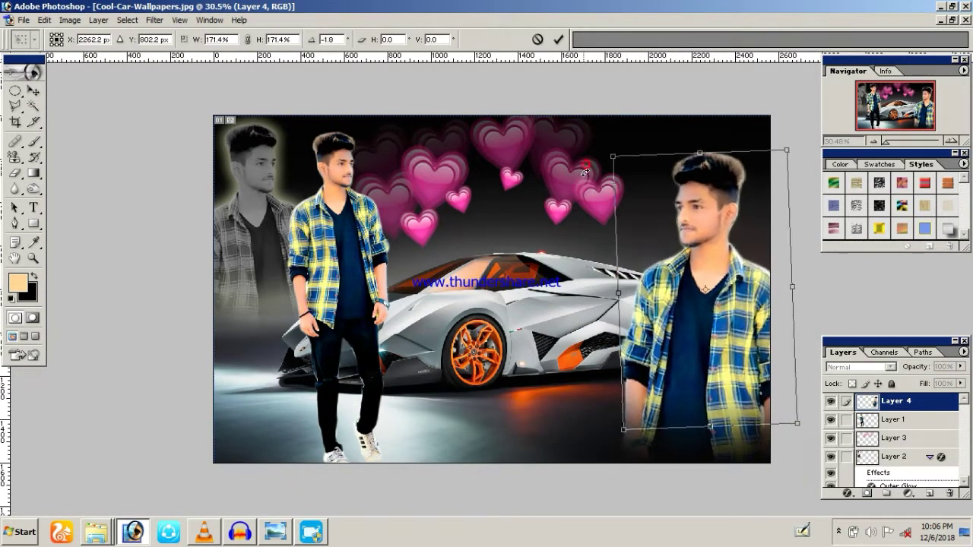
pyautogui.press('Return')
# Step: Desaturate the right-hand copy and flatten all layers into one Background
pyautogui.hotkey('ctrl', 'shift', 'u')
pyautogui.press('z')
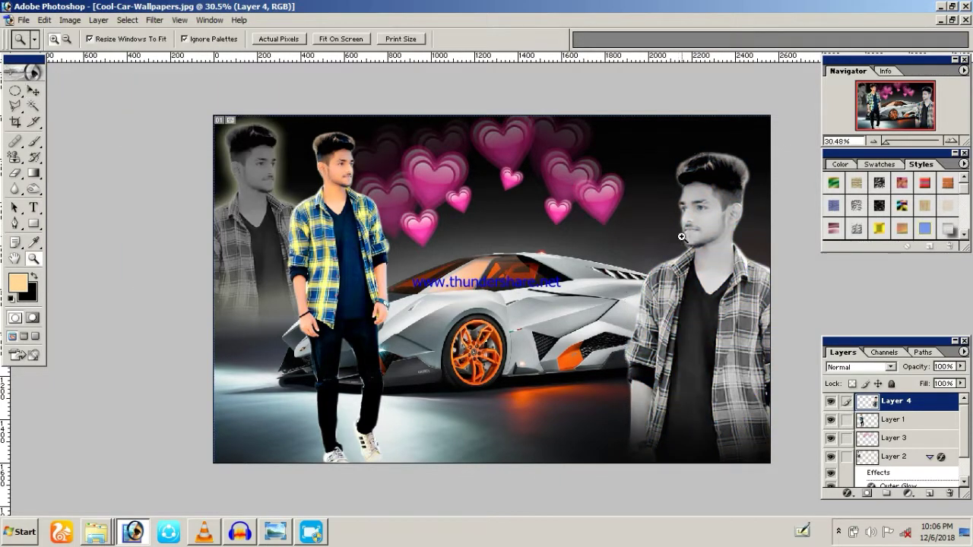
pyautogui.rightClick(674, 217)
pyautogui.press('Escape')
pyautogui.hotkey('ctrl', 'shift', 'e')
pyautogui.hotkey('ctrl', 'a')
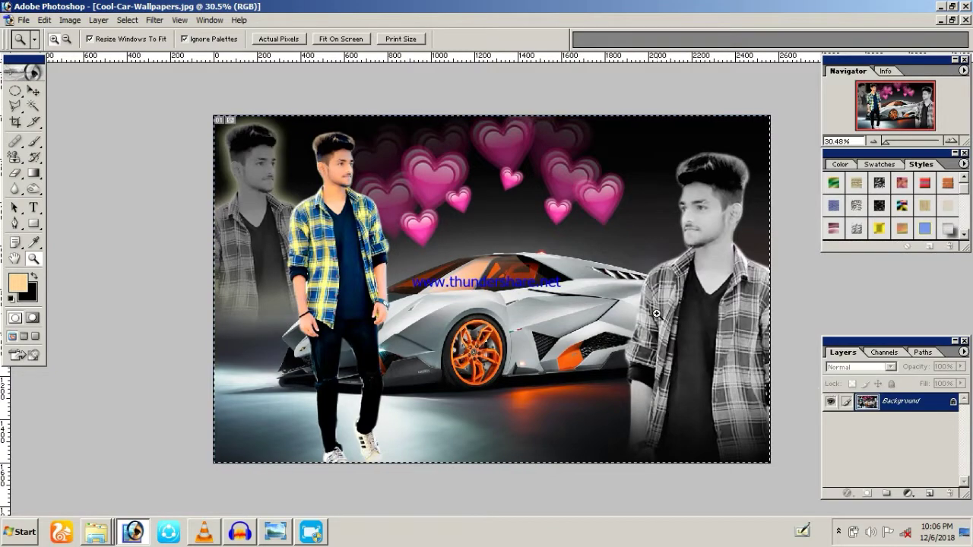
# Step: Duplicate the artwork onto Layer 1 and shrink it to a smaller centred inset
pyautogui.press('m')
pyautogui.rightClick(619, 246)
pyautogui.click(649, 328)
pyautogui.press('v')
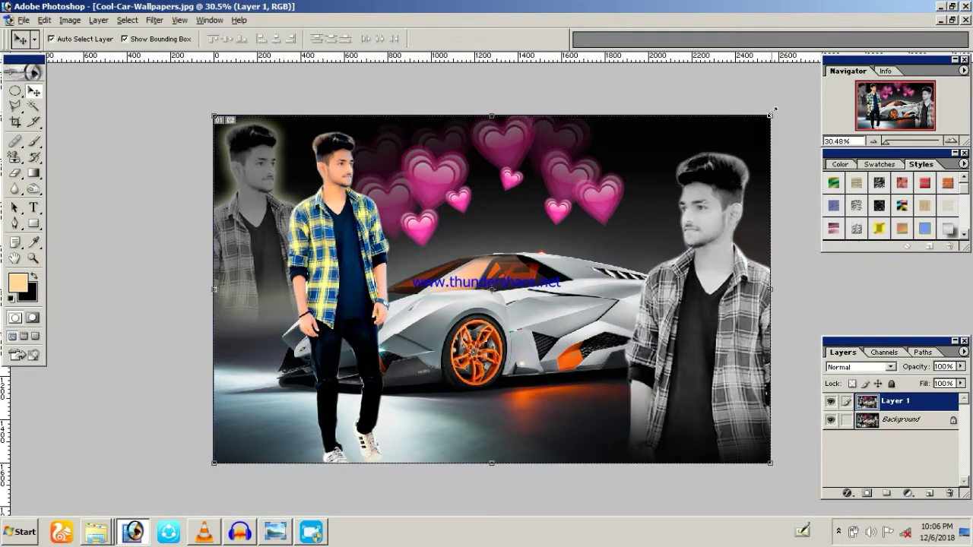
pyautogui.hotkey('ctrl', 't')
pyautogui.moveTo(770, 463); pyautogui.dragTo(740, 444)
pyautogui.press('Return')
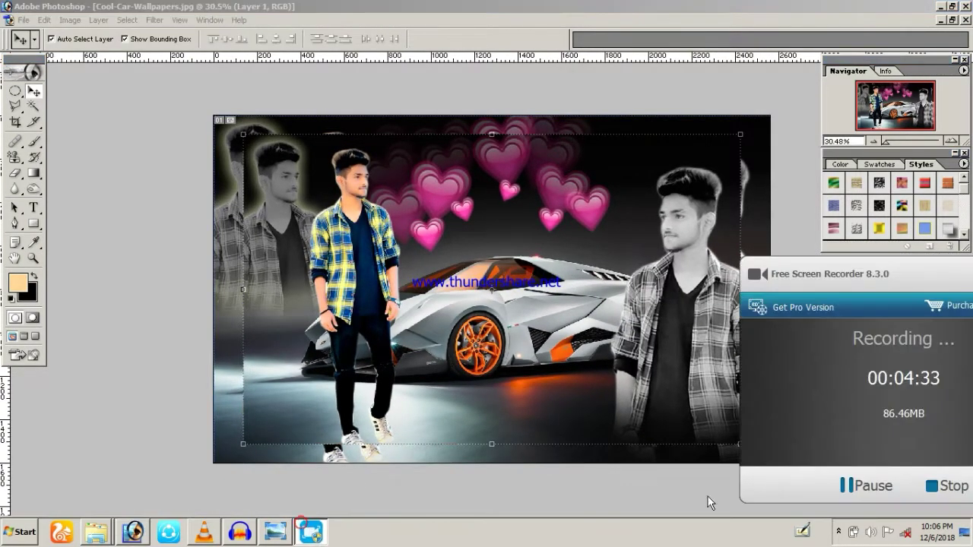
# Step: Bring the pink floral frame from a.psd in as Layer 2, stretched to fit the canvas
pyautogui.click(952, 20)
pyautogui.moveTo(718, 309); pyautogui.dragTo(263, 242)
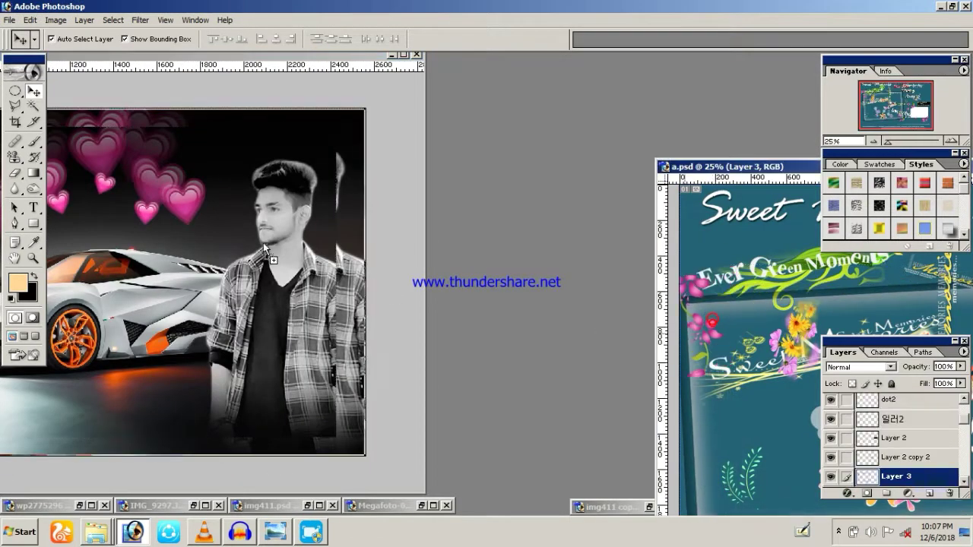
pyautogui.doubleClick(363, 56)
pyautogui.moveTo(679, 201); pyautogui.dragTo(226, 149)
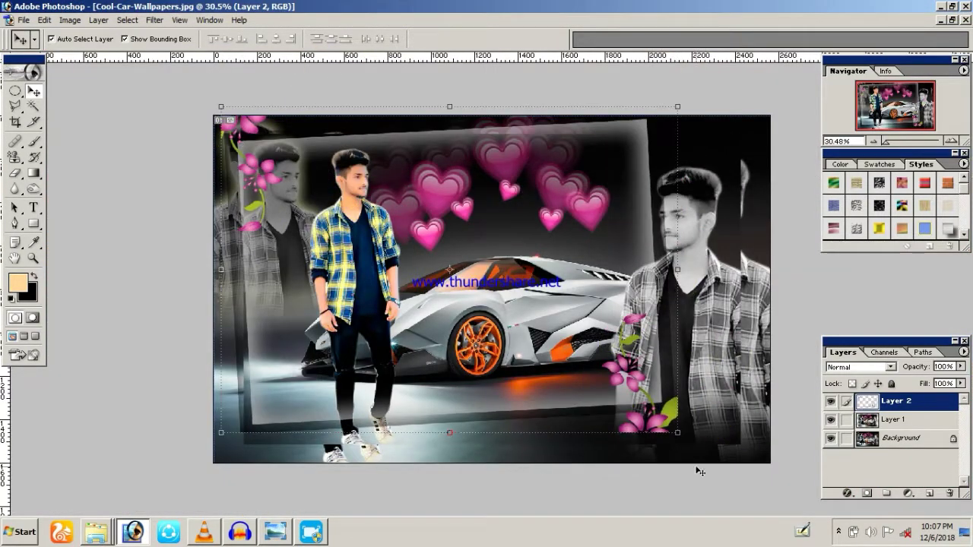
pyautogui.hotkey('ctrl', 't')
pyautogui.moveTo(715, 80); pyautogui.dragTo(776, 107)
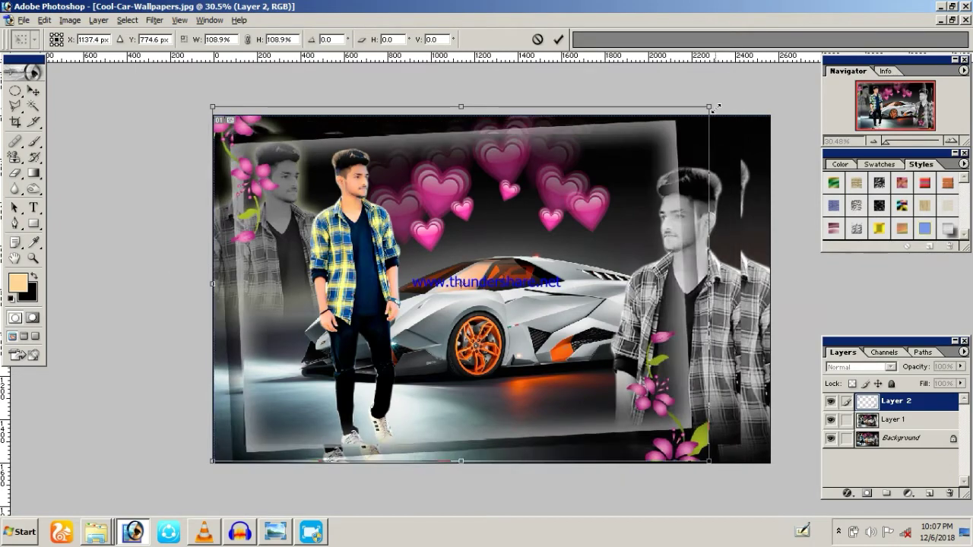
pyautogui.moveTo(775, 219); pyautogui.dragTo(779, 218)
pyautogui.press('Return')
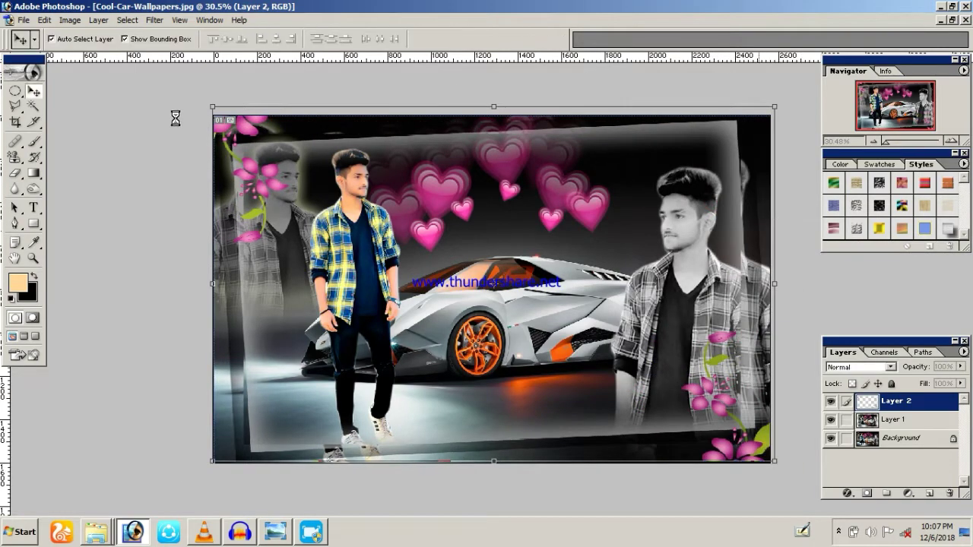
pyautogui.hotkey('ctrl', 't')
pyautogui.moveTo(205, 466); pyautogui.dragTo(210, 461)
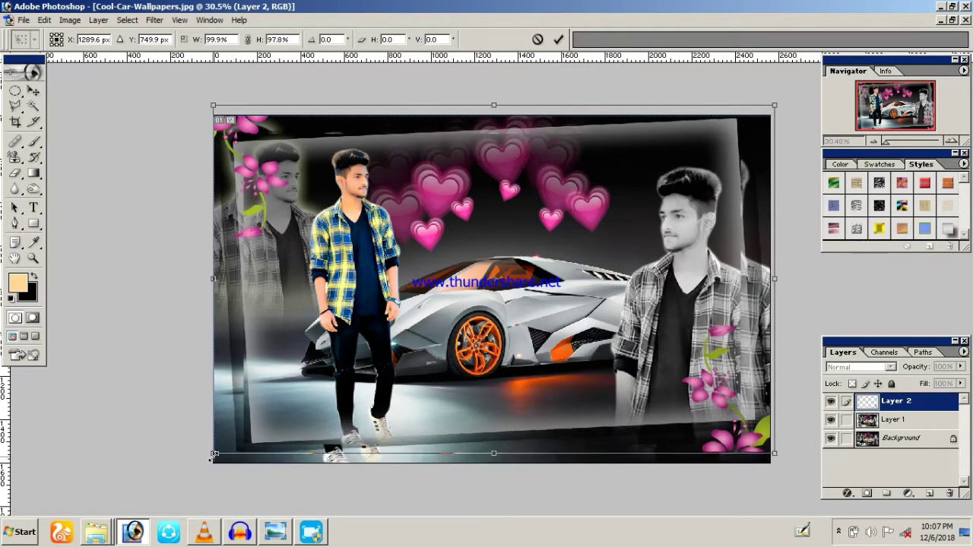
pyautogui.press('Return')
# Step: Apply a Gaussian Blur with a raised radius to the Background layer
pyautogui.click(905, 438)
pyautogui.click(154, 20)
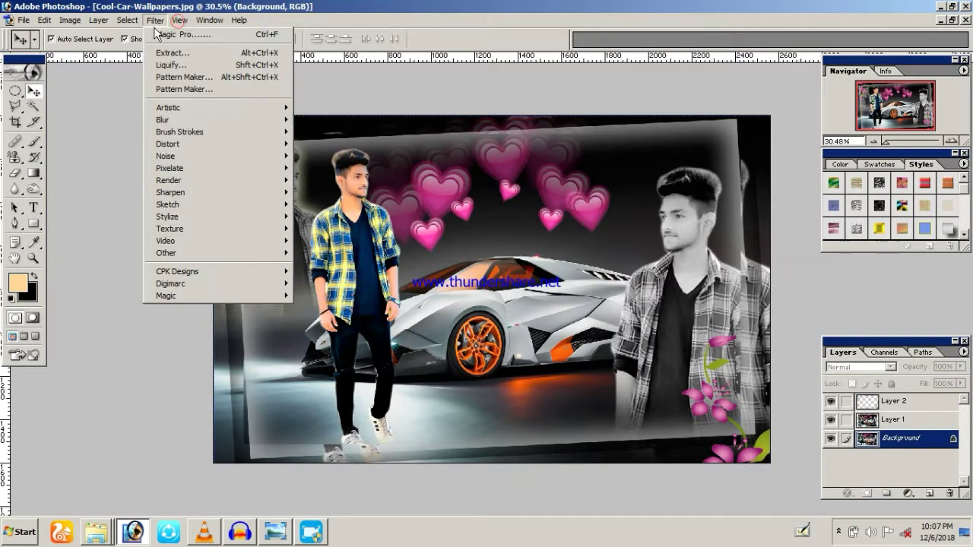
pyautogui.click(347, 143)
pyautogui.moveTo(823, 283); pyautogui.dragTo(839, 273)
pyautogui.press('Return')
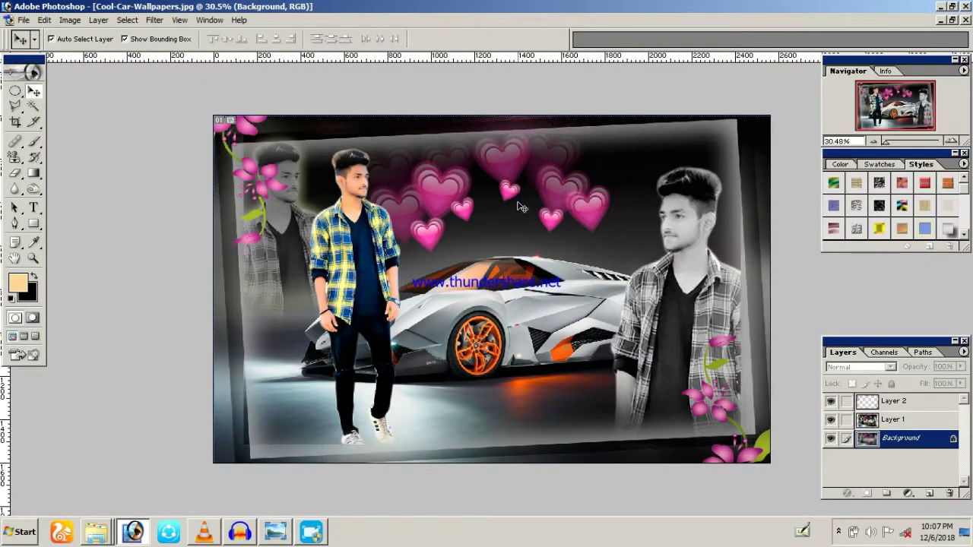
pyautogui.hotkey('ctrl', '+')
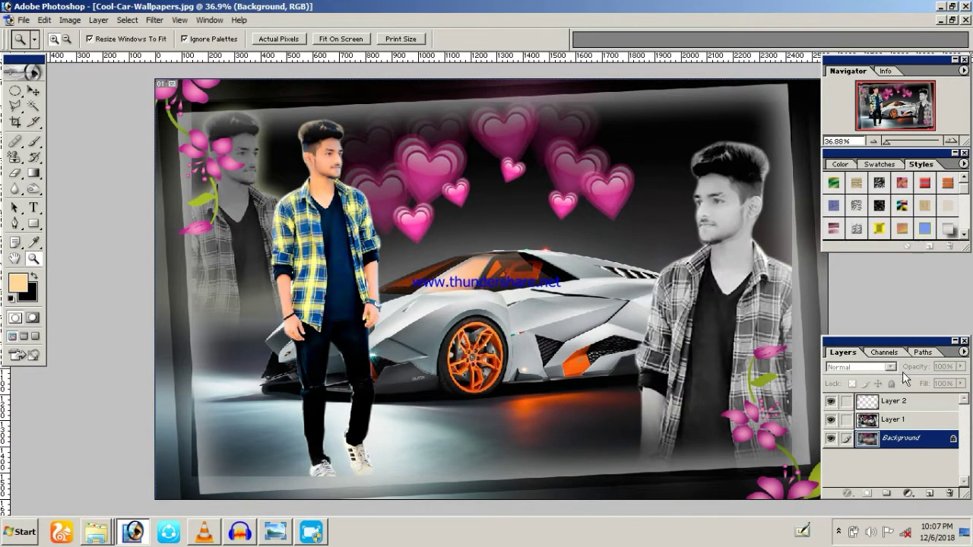
# Step: Flatten the image and save it as JPEG Cool-Car-fgg with default quality
pyautogui.click(893, 401)
pyautogui.hotkey('ctrl', 'shift', 'e')
pyautogui.hotkey('ctrl', 'a')
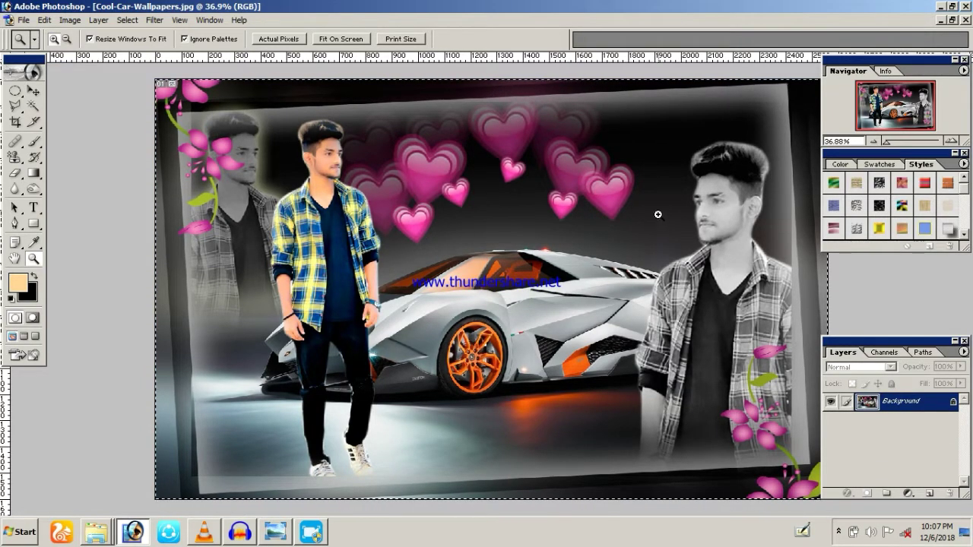
pyautogui.hotkey('ctrl', 'shift', 's')
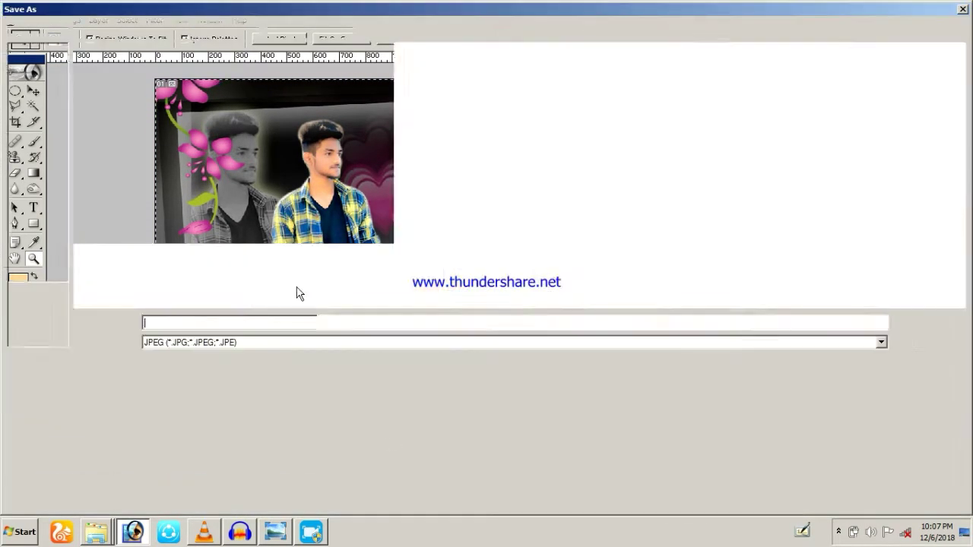
pyautogui.click(282, 340)
pyautogui.click(272, 372)
pyautogui.doubleClick(282, 324)
pyautogui.press('Return')
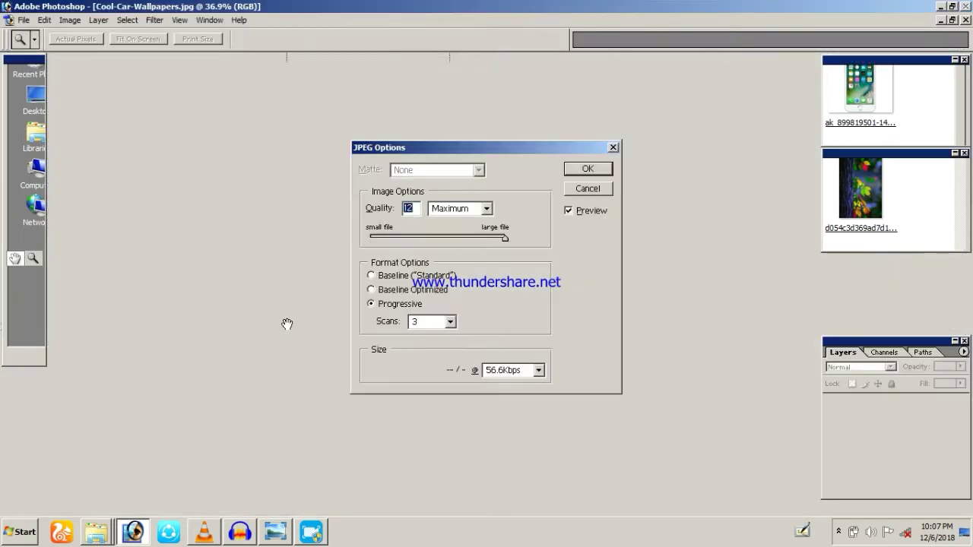
pyautogui.press('Return')
# Step: Open the saved Cool-Car-fgg wallpaper in Windows Photo Viewer
pyautogui.click(95, 532)
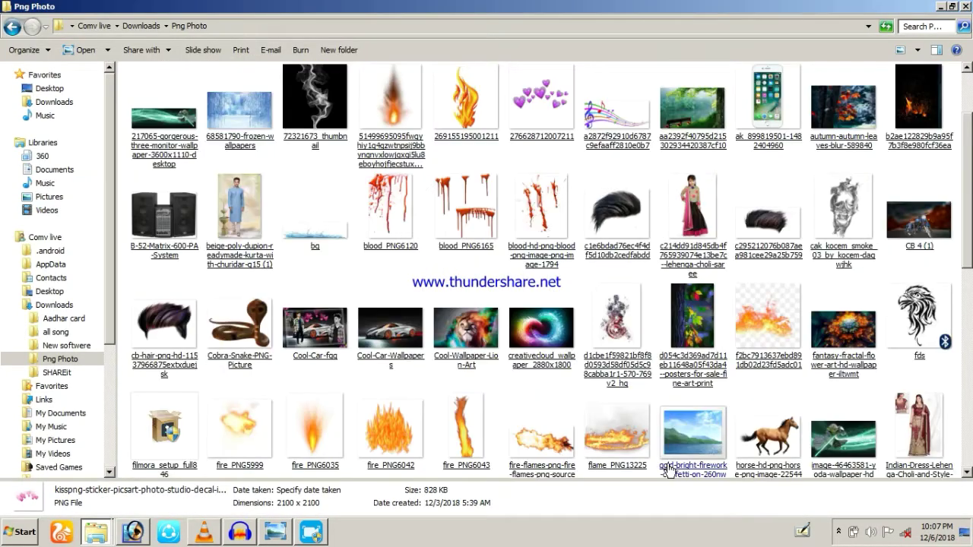
pyautogui.click(667, 472)
pyautogui.scroll(-5, 667, 472)
pyautogui.scroll(-2, 667, 471)
pyautogui.click(691, 461)
pyautogui.scroll(10, 684, 380)
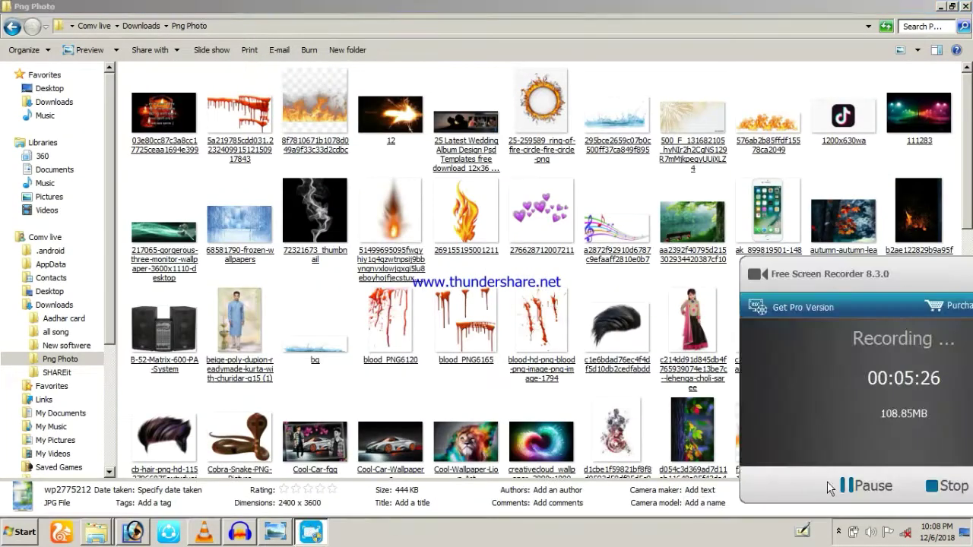
pyautogui.click(275, 532)
# Step: Move to the next image to compare it with the original photo
pyautogui.scroll(2, 563, 103)
pyautogui.scroll(-2, 570, 91)
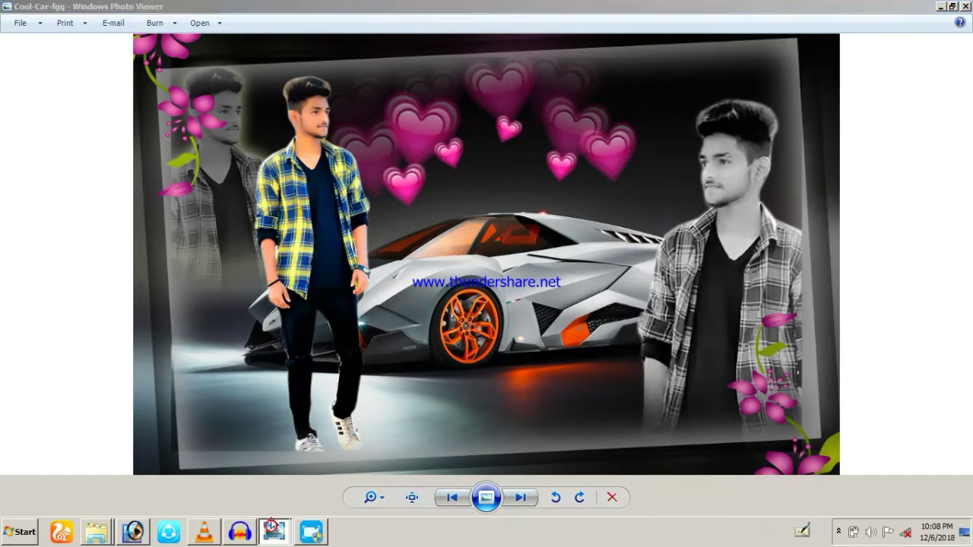
pyautogui.press('Right')
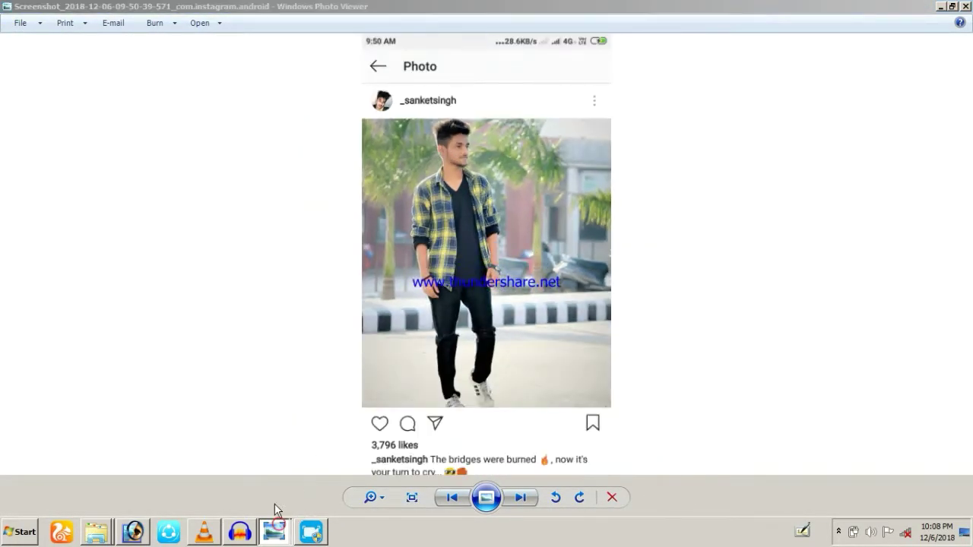
pyautogui.scroll(1, 274, 502)
pyautogui.scroll(-1, 280, 524)
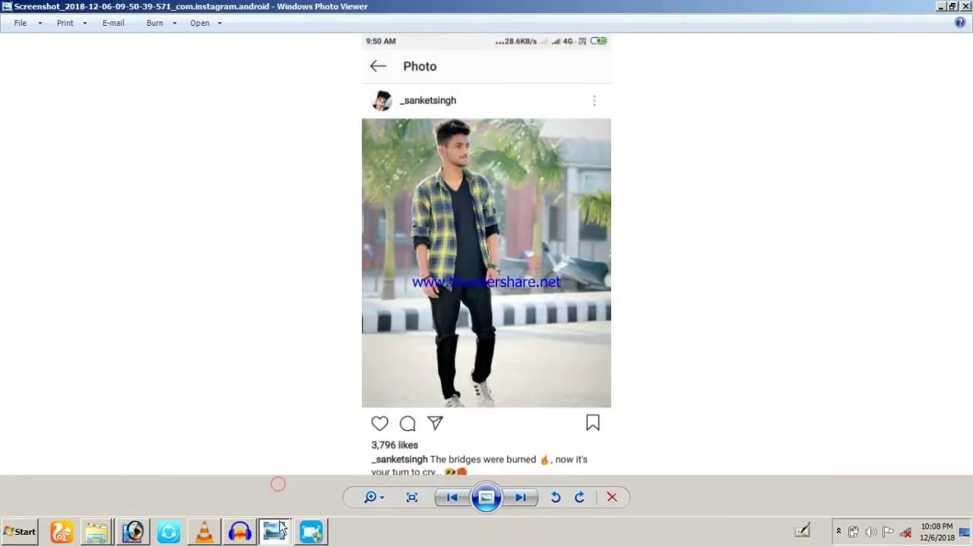